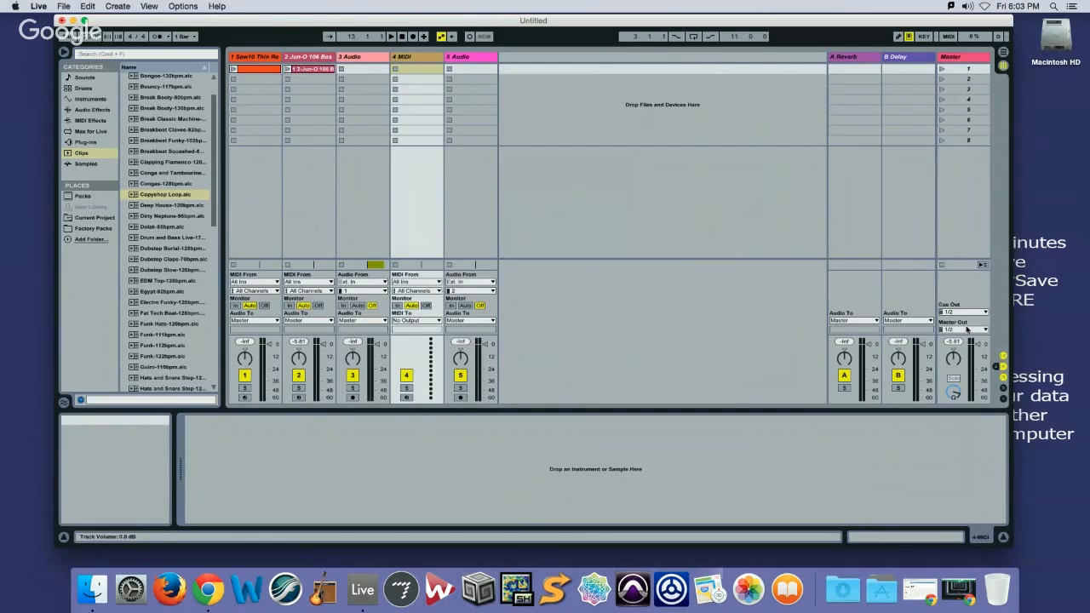
Toggle the mixer's In/Out, Sends and Returns sections, finishing with Returns shown and both In/Out and Sends hidden
click(1003, 371)
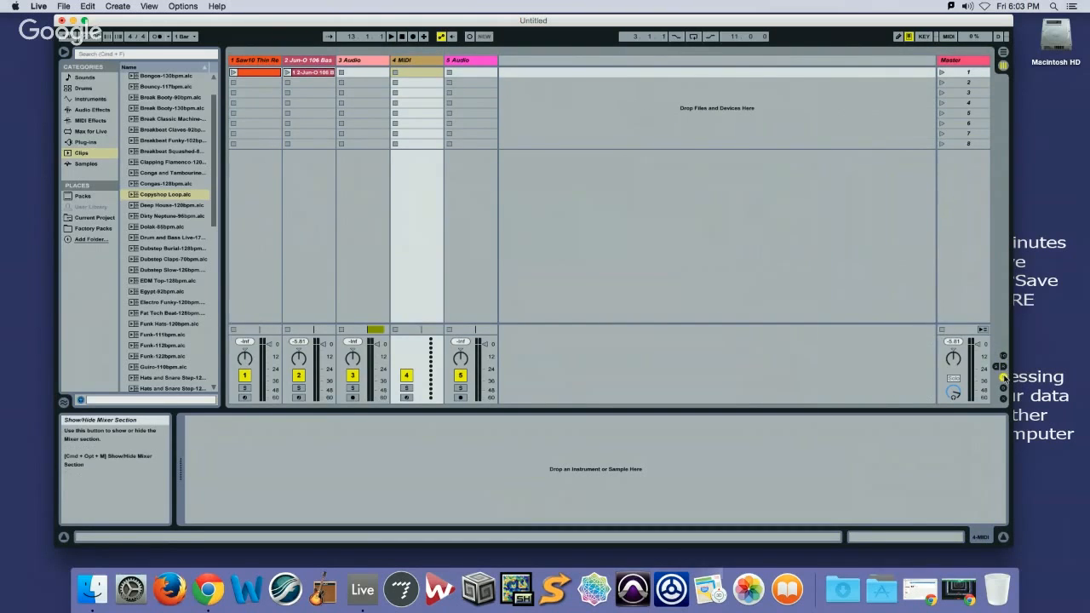
click(1004, 358)
click(1002, 372)
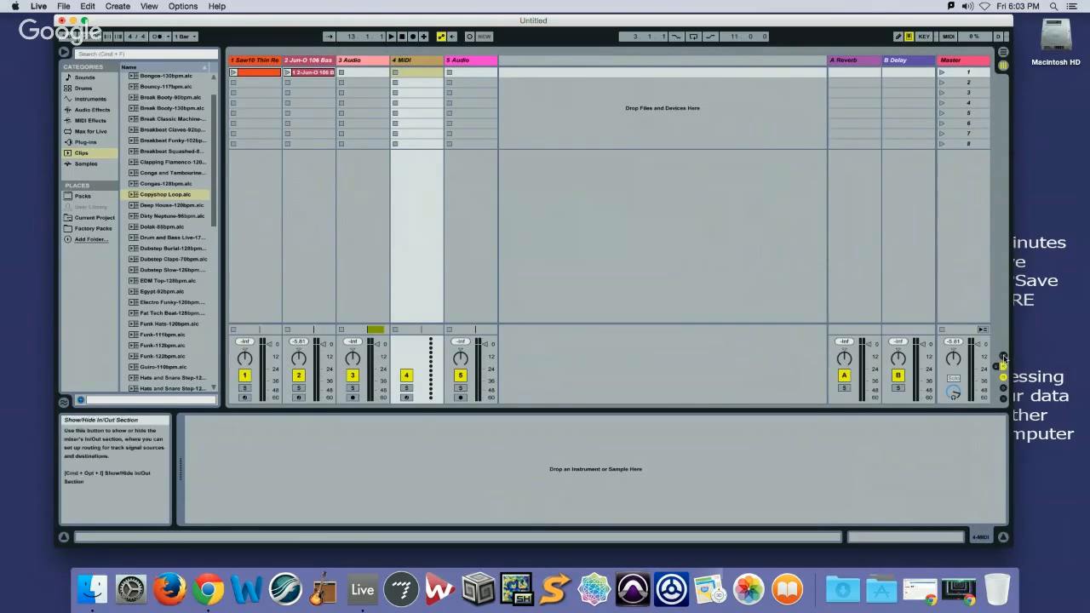
click(1003, 358)
click(998, 366)
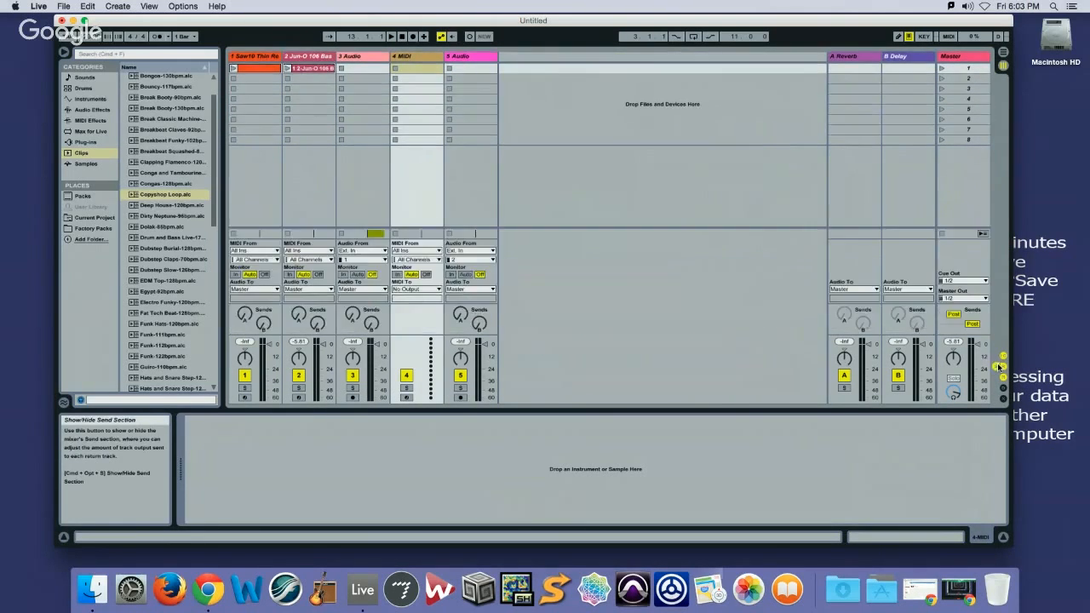
click(999, 366)
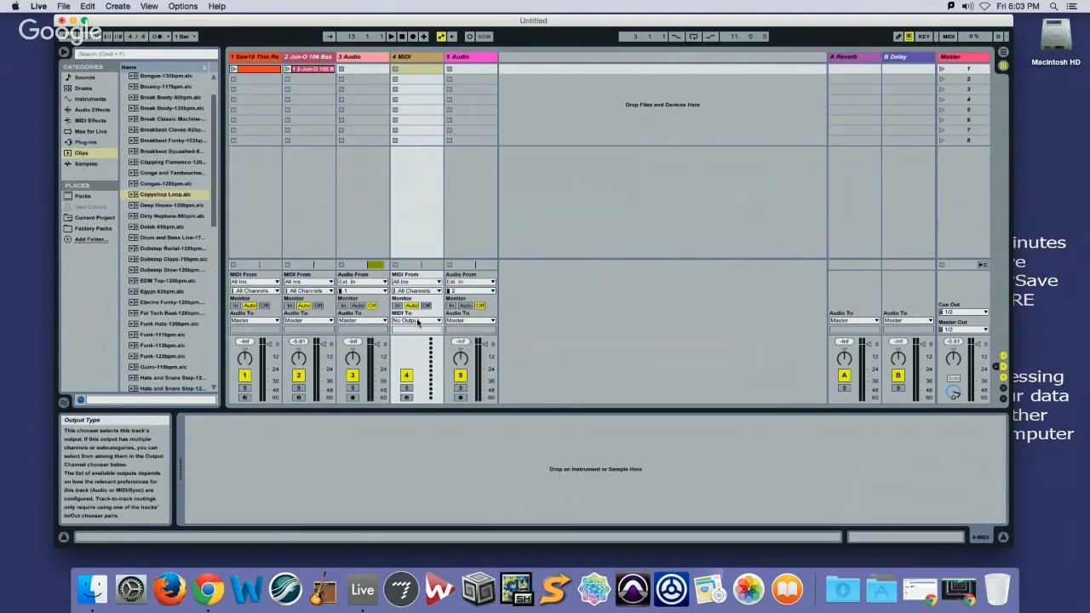
click(998, 357)
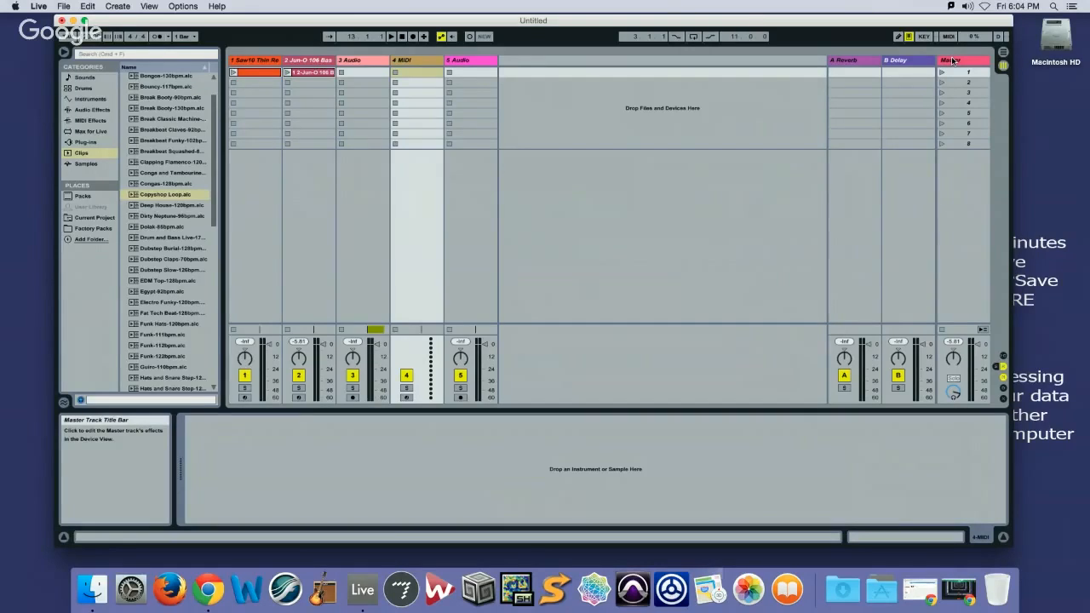
Load the Analog Ensemble Brass instrument from the Brass presets onto the empty MIDI track 4
click(85, 88)
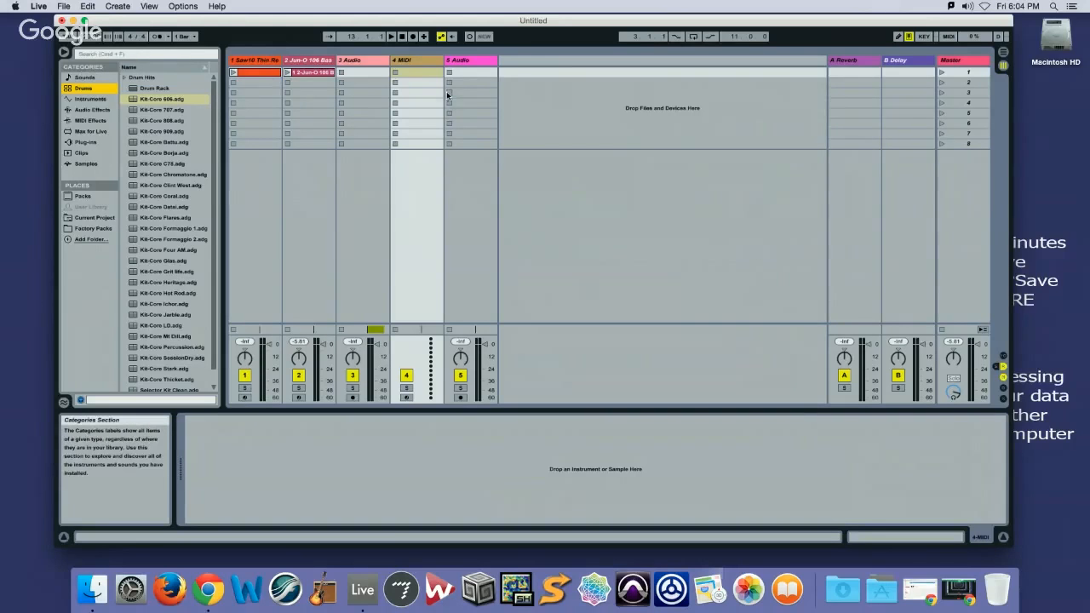
click(415, 61)
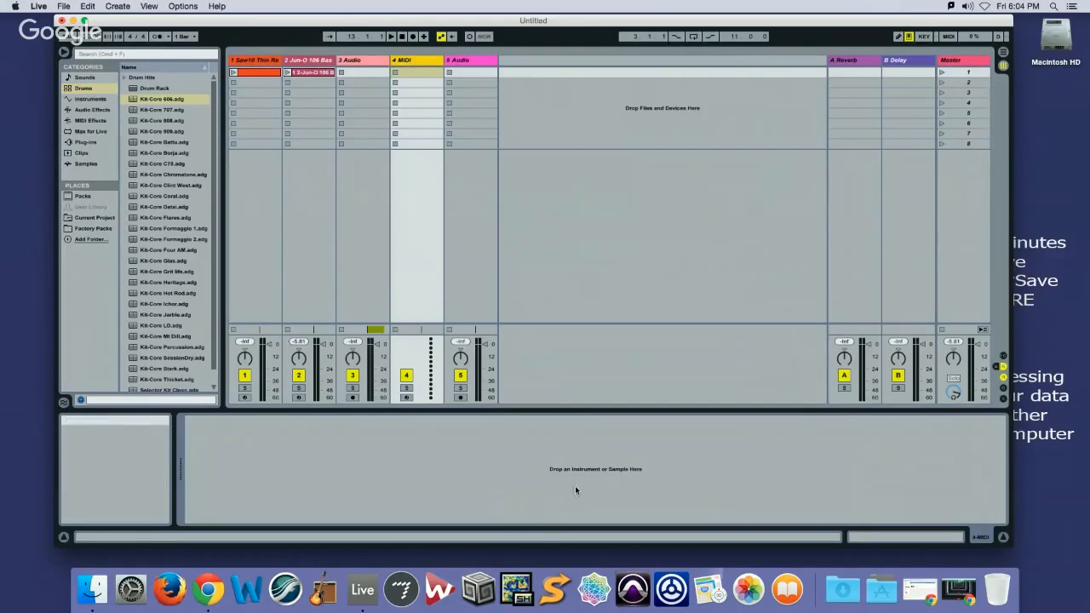
click(91, 99)
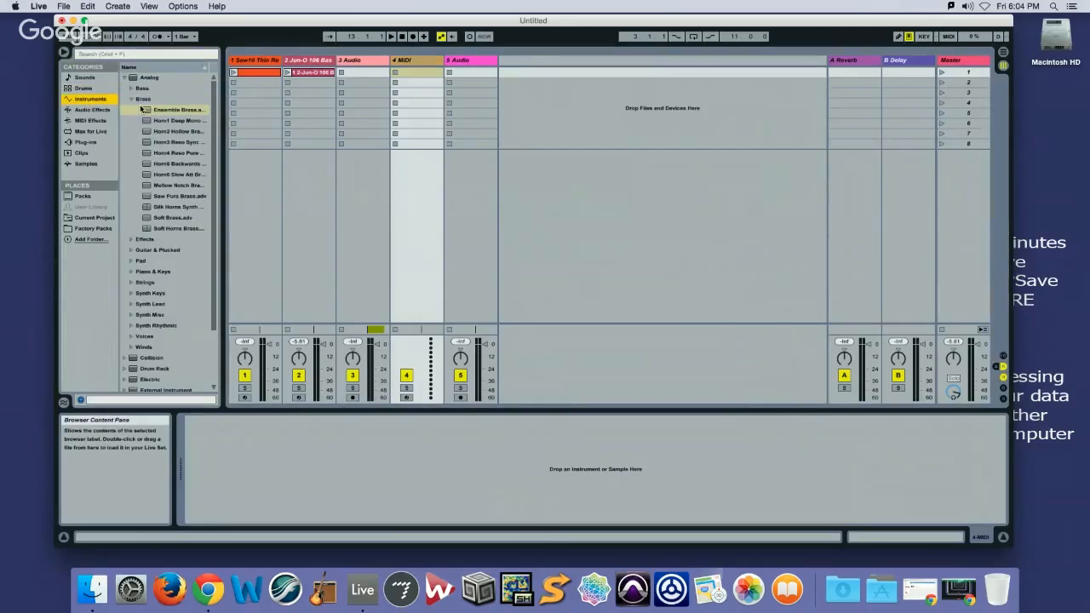
click(159, 109)
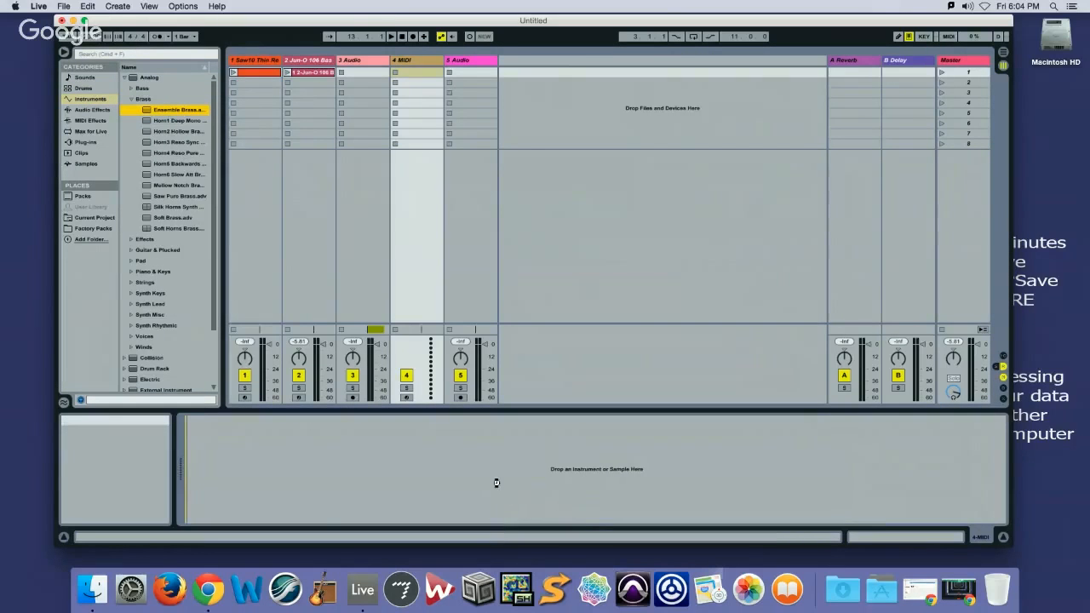
drag(496, 483, 496, 483)
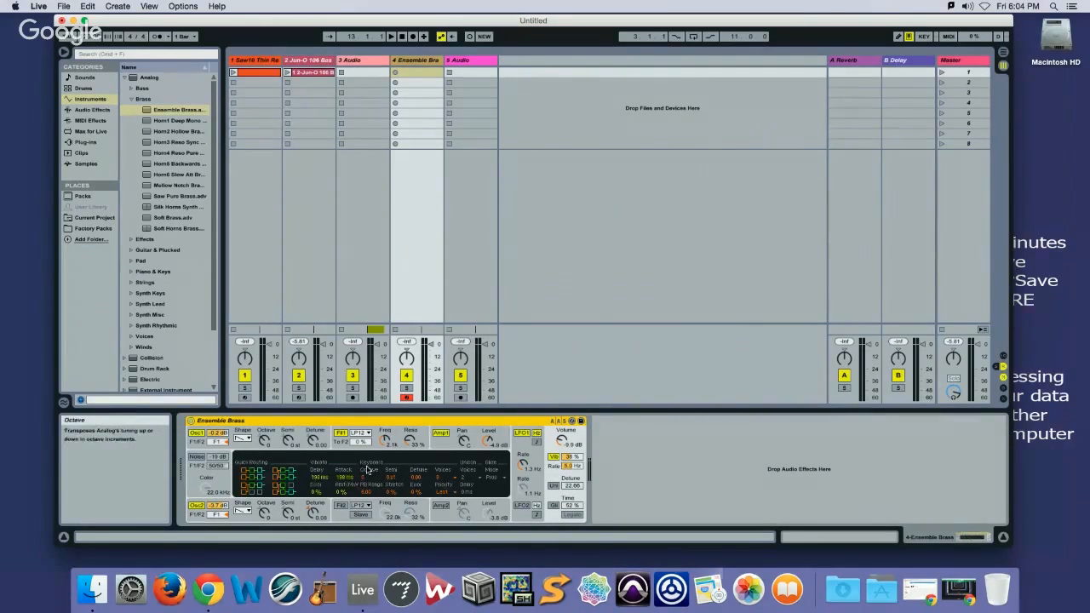
View the device chain of the Jun-O 106 Bass track and return to the Ensemble Brass track's devices
click(303, 63)
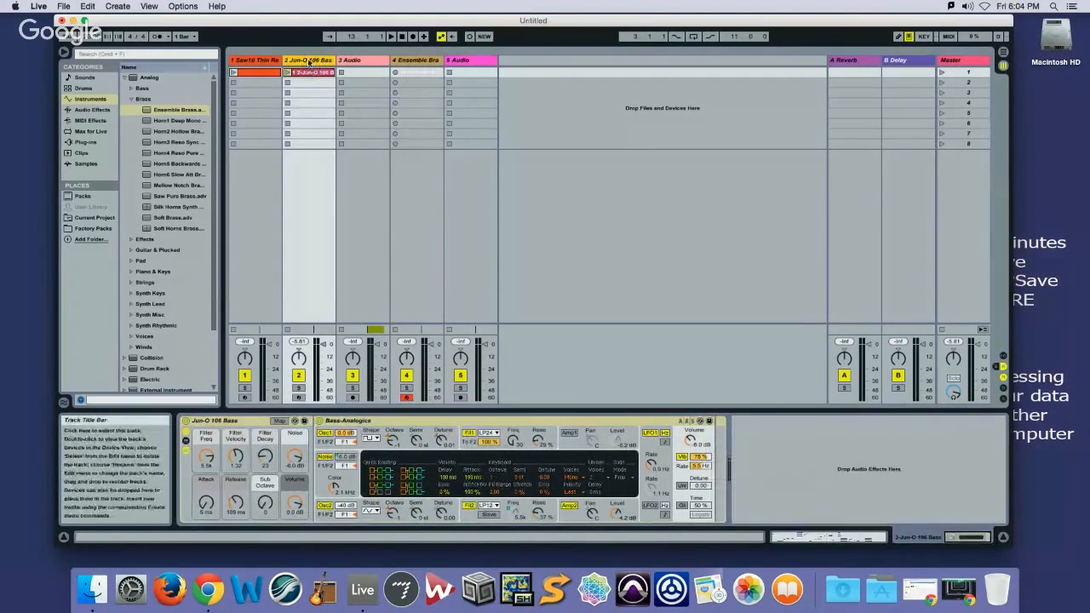
click(408, 61)
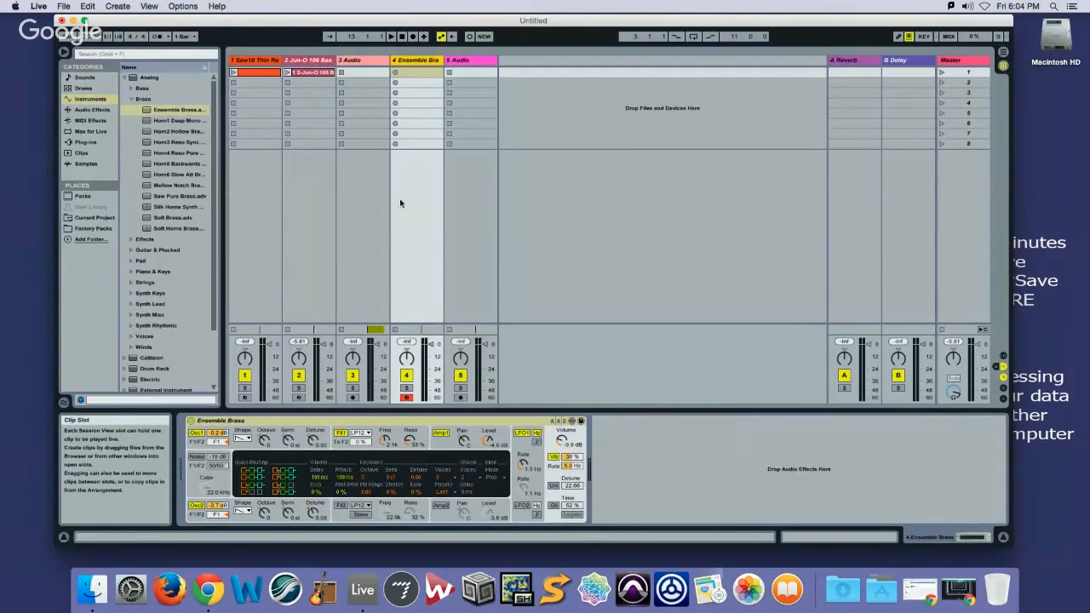
Switch record arming off and back on for the Ensemble Brass track
click(407, 398)
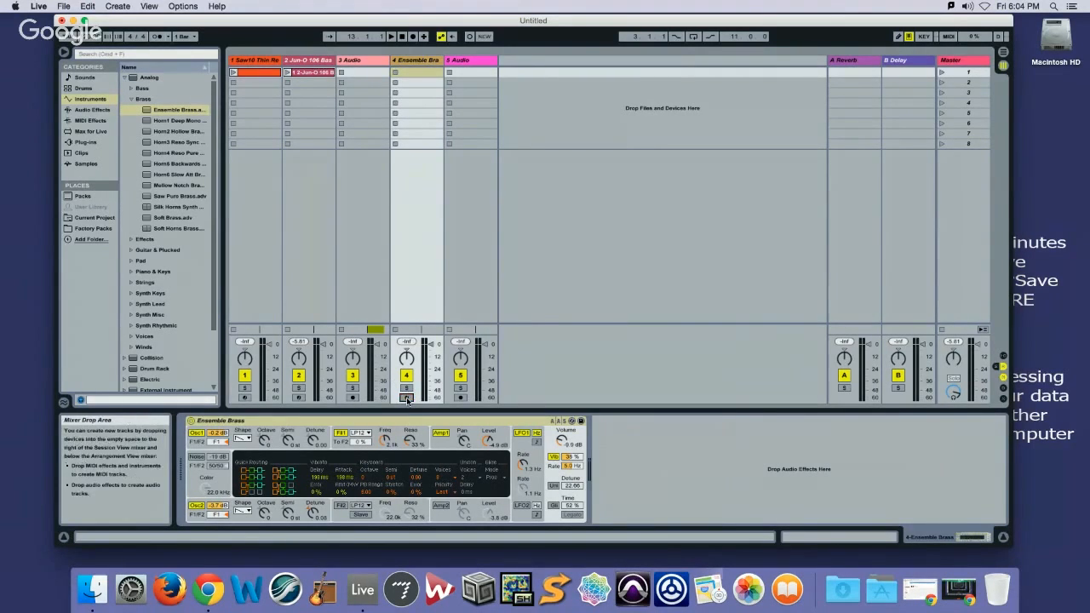
click(409, 398)
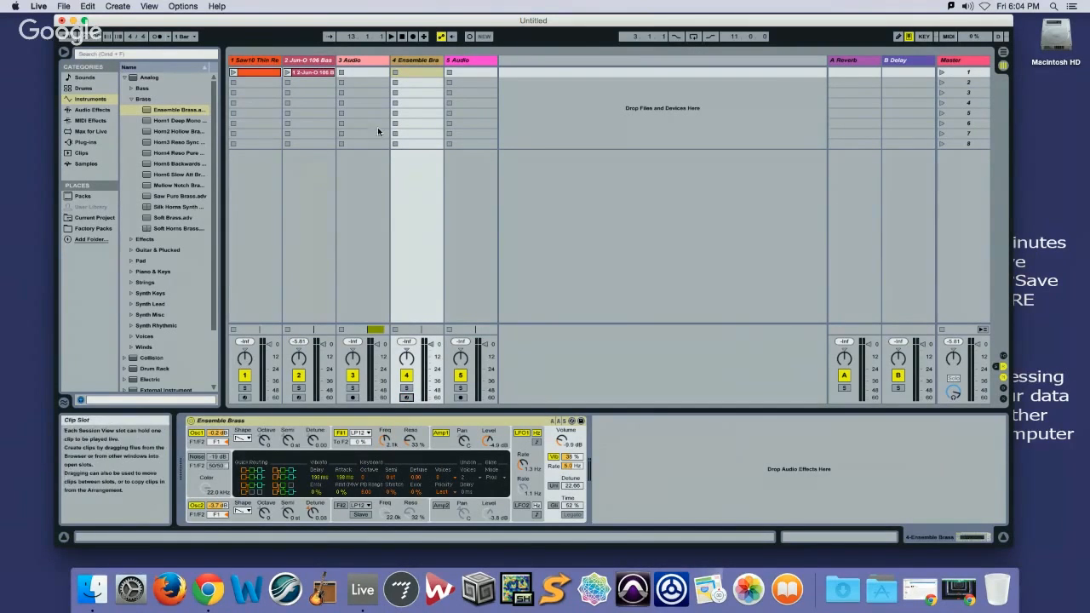
click(406, 398)
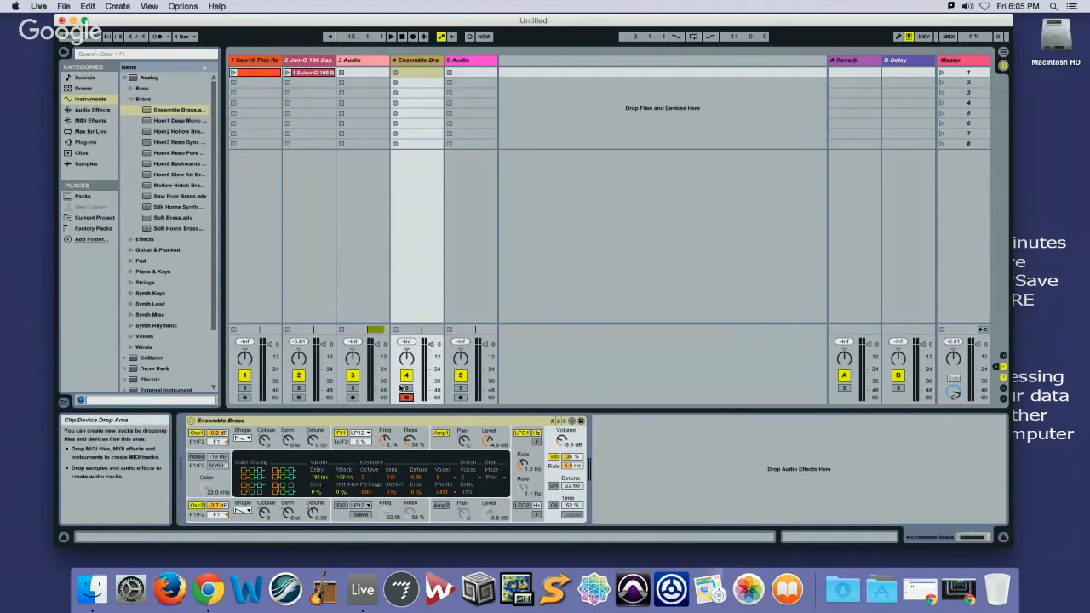
Open the Jun-O 106 Bass track's clip in the MIDI note editor and bring its notes into view
click(317, 62)
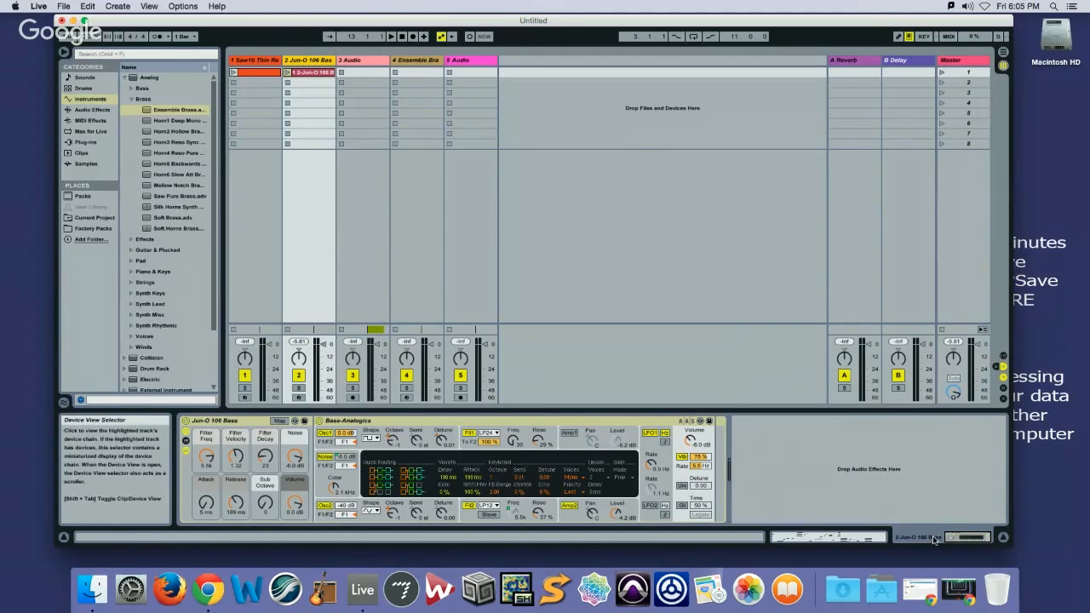
click(875, 540)
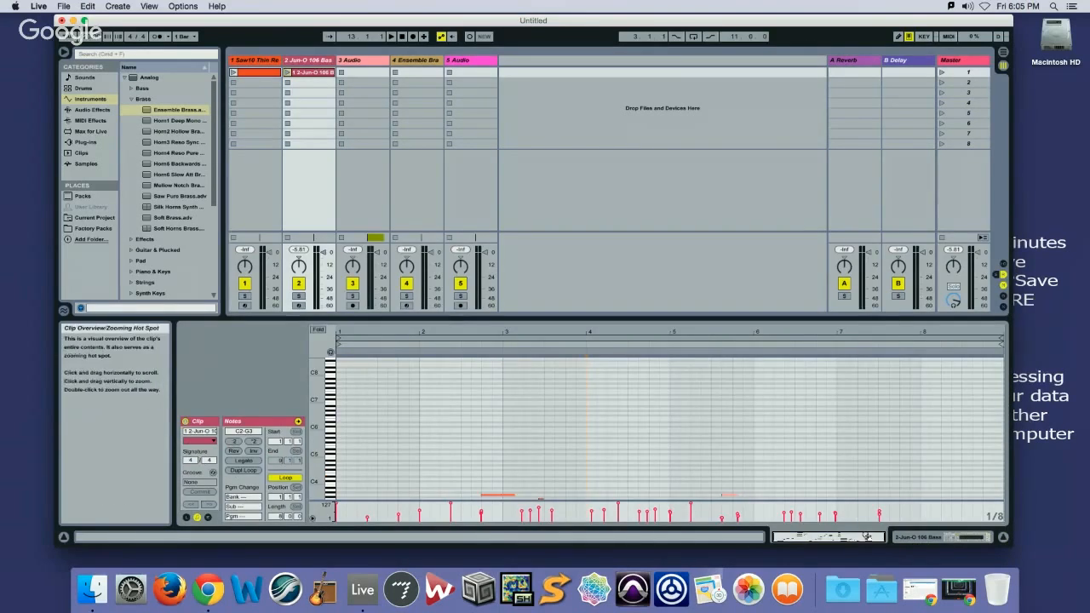
click(911, 539)
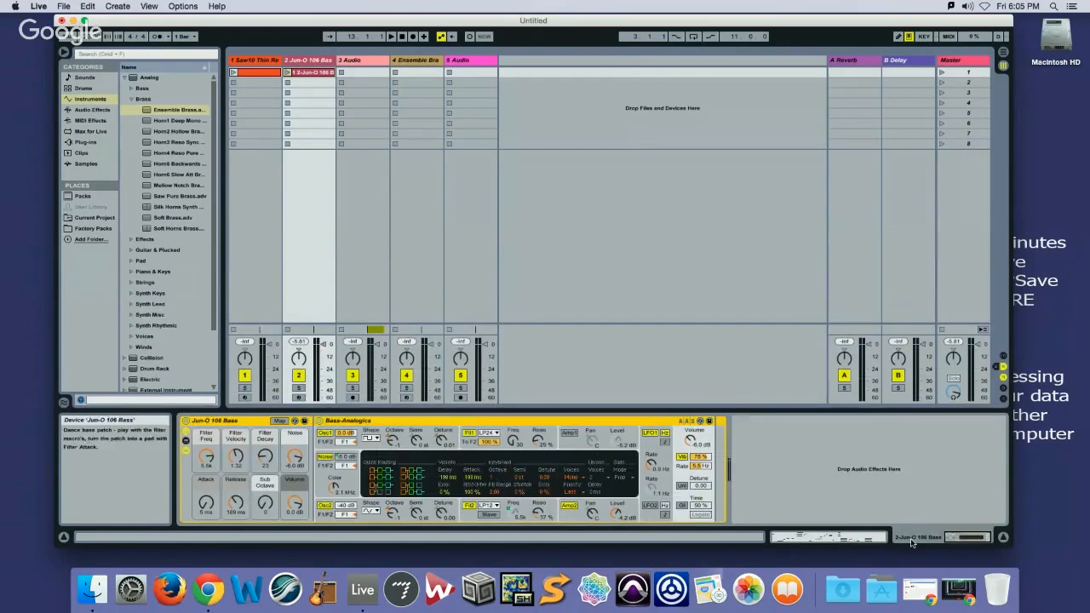
click(875, 540)
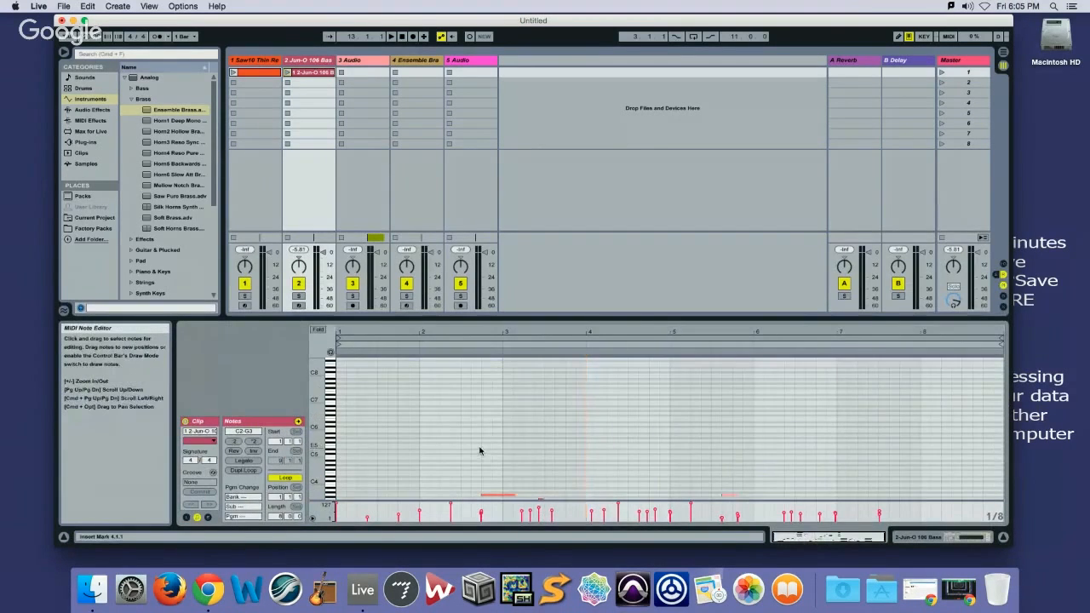
scroll(481, 451, down, 10)
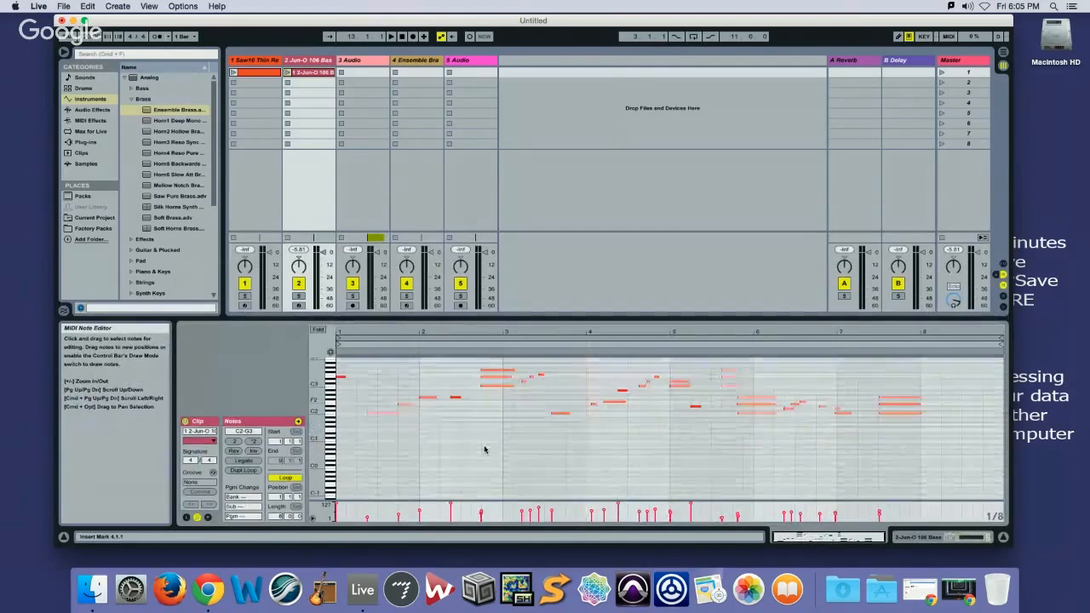
scroll(483, 449, up, 3)
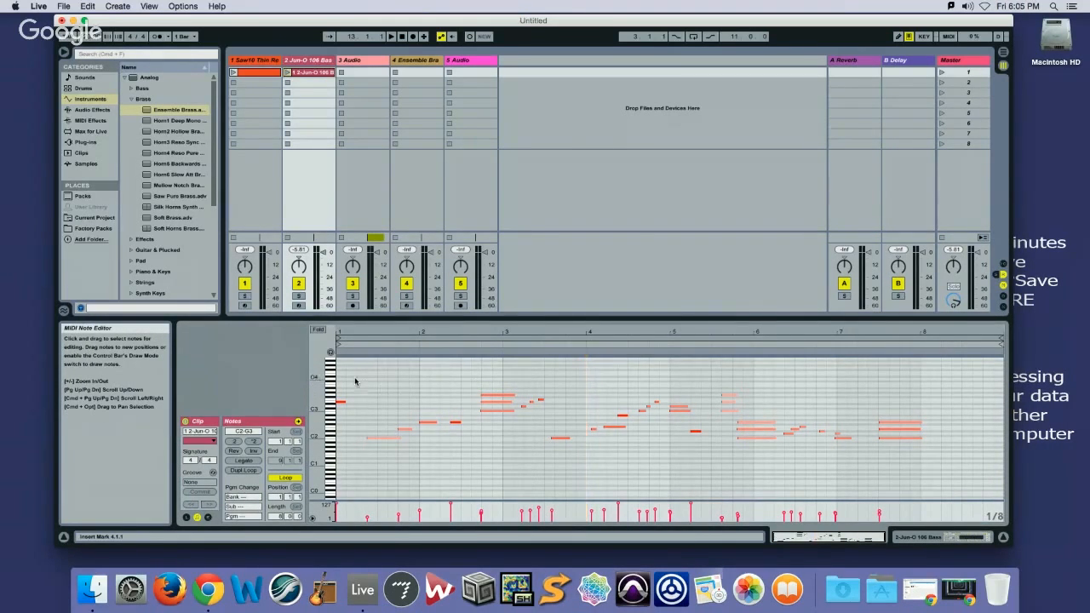
Select the clip's notes from bar 1 to bar 3, choose 1/4 in the quantize settings, and cancel
drag(343, 371, 517, 474)
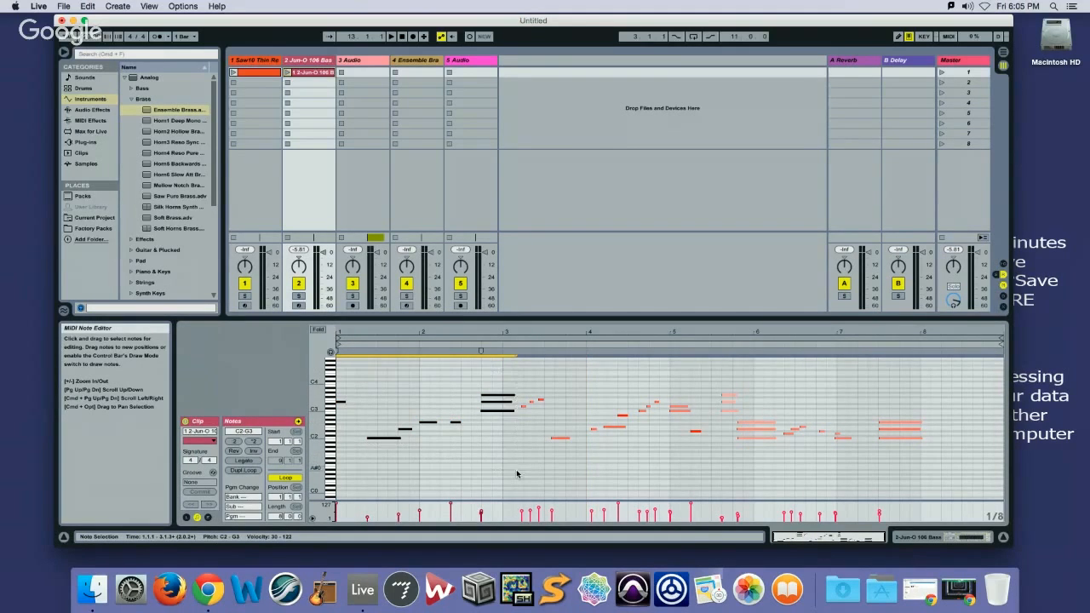
right_click(503, 398)
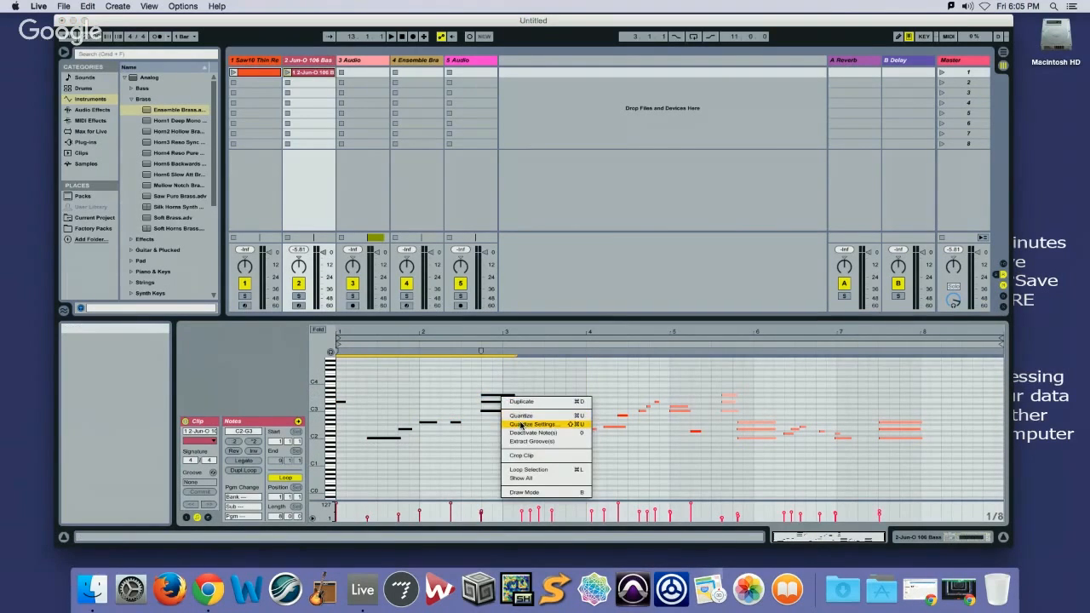
click(521, 425)
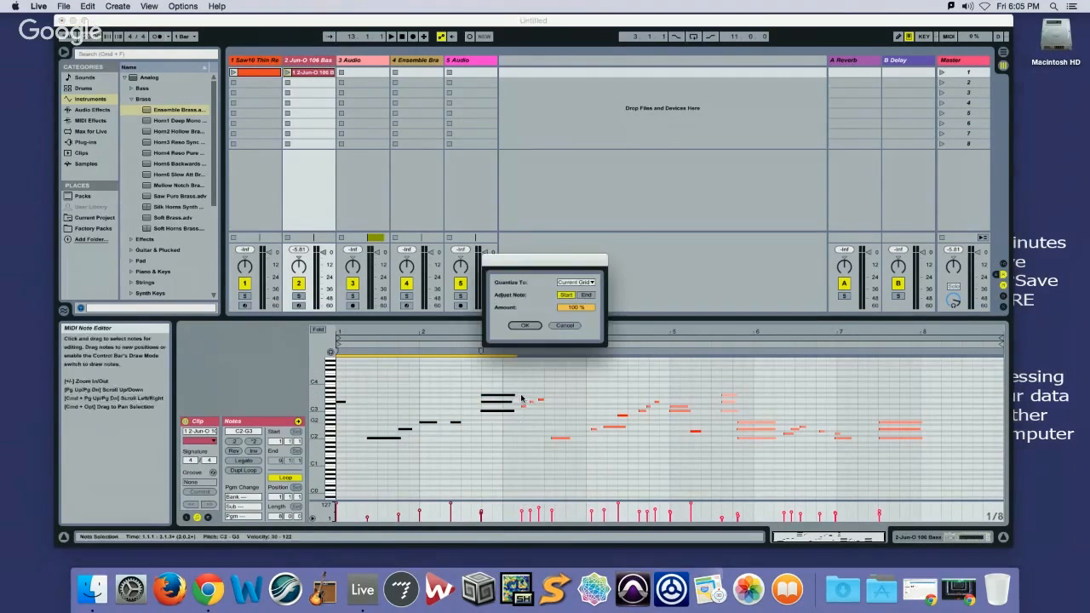
click(584, 283)
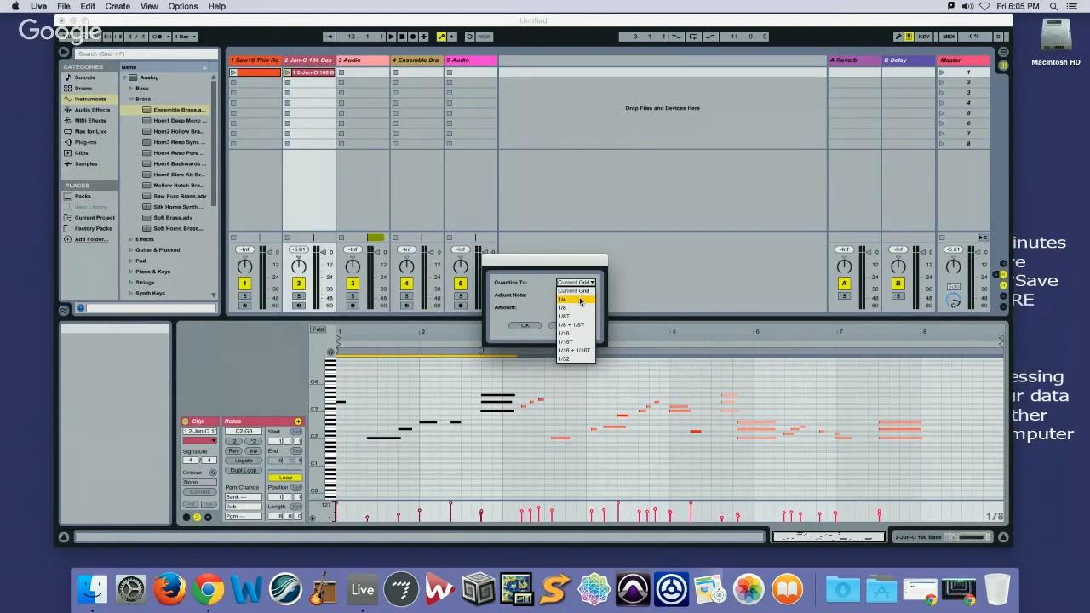
click(580, 301)
click(567, 327)
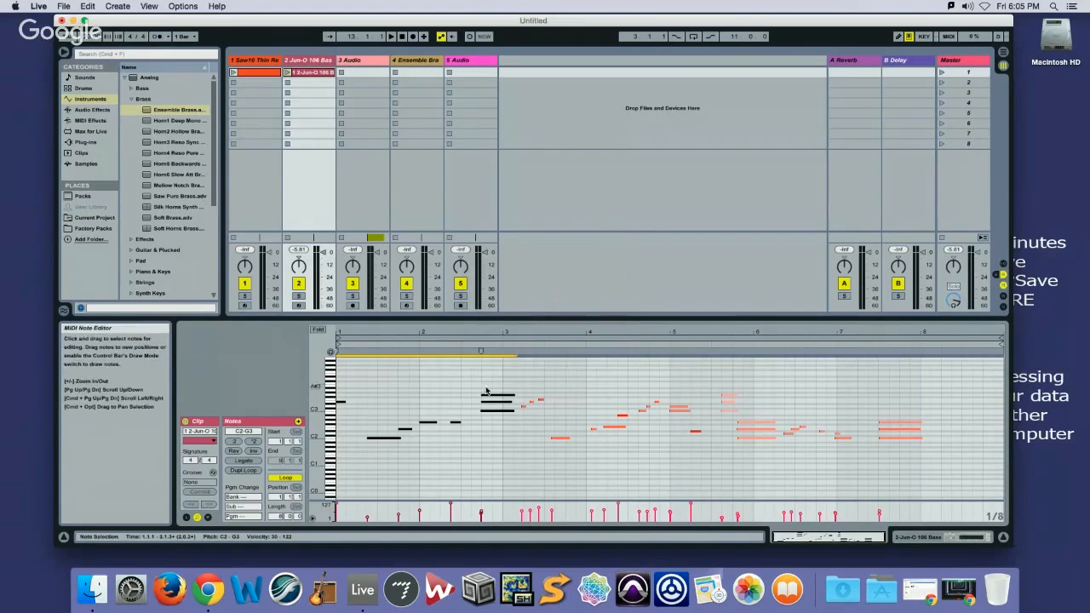
Lengthen the G2 note at bar 2 to one beat and raise its velocity to 77
click(429, 421)
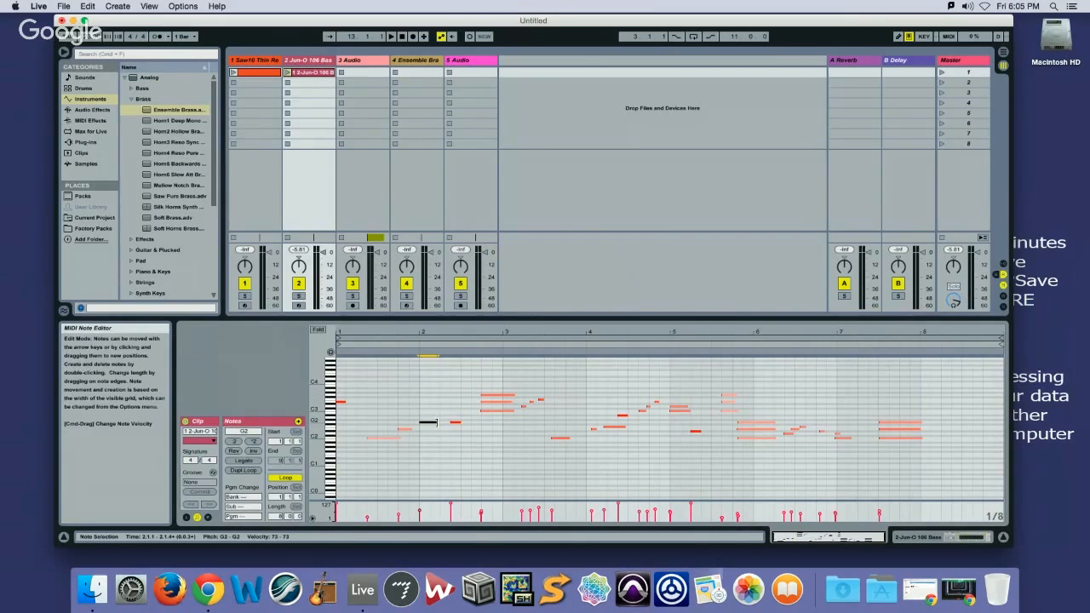
drag(436, 422, 439, 422)
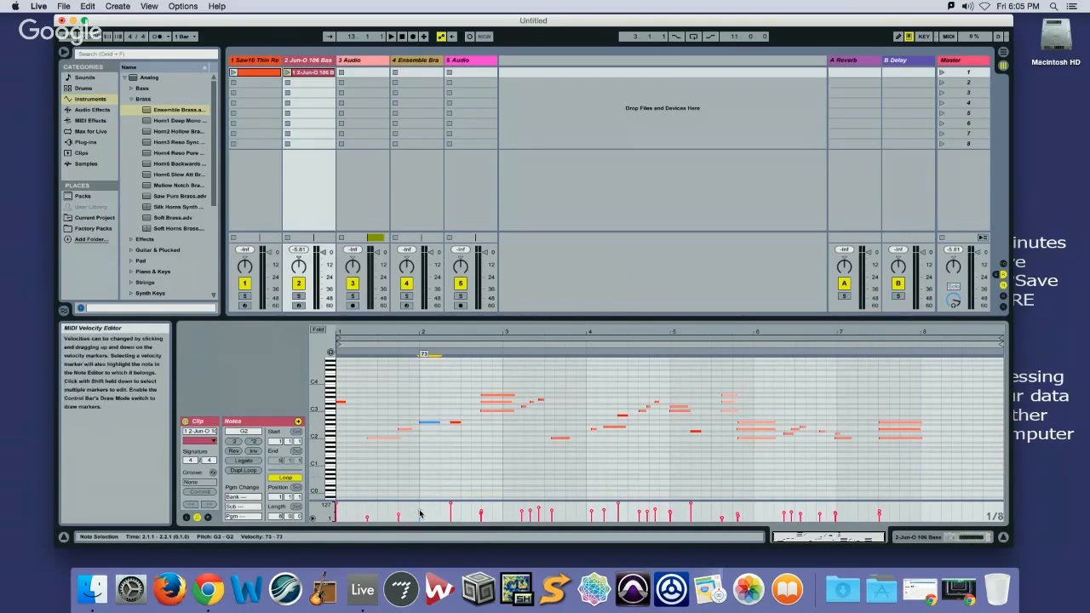
drag(420, 513, 419, 511)
drag(419, 507, 421, 510)
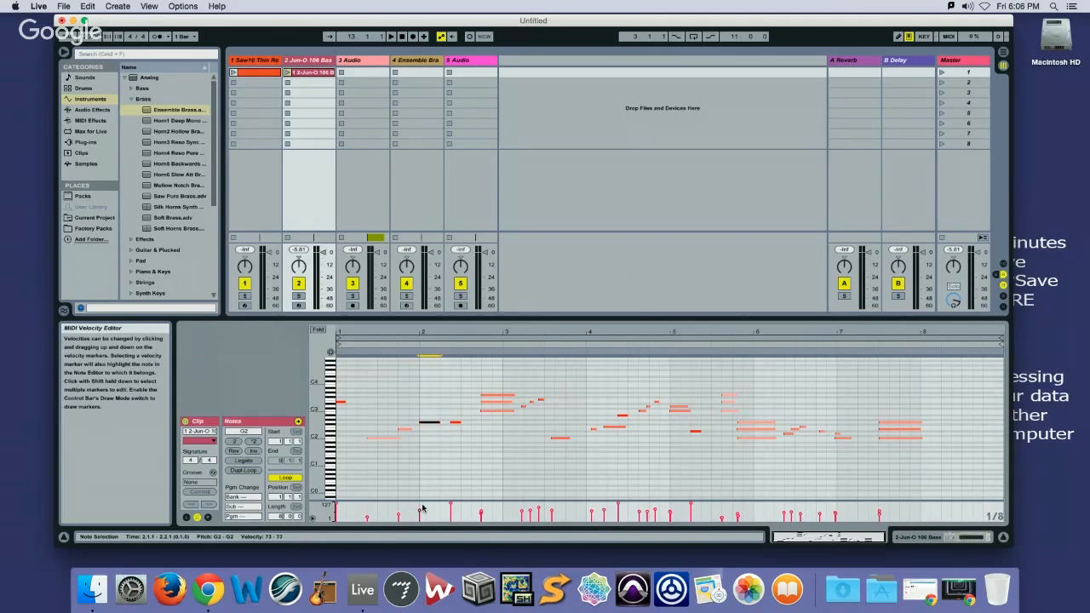
Using Draw Mode, add five short low notes around A#0 to C1 between bars 1 and 4, and turn Draw Mode off
right_click(460, 397)
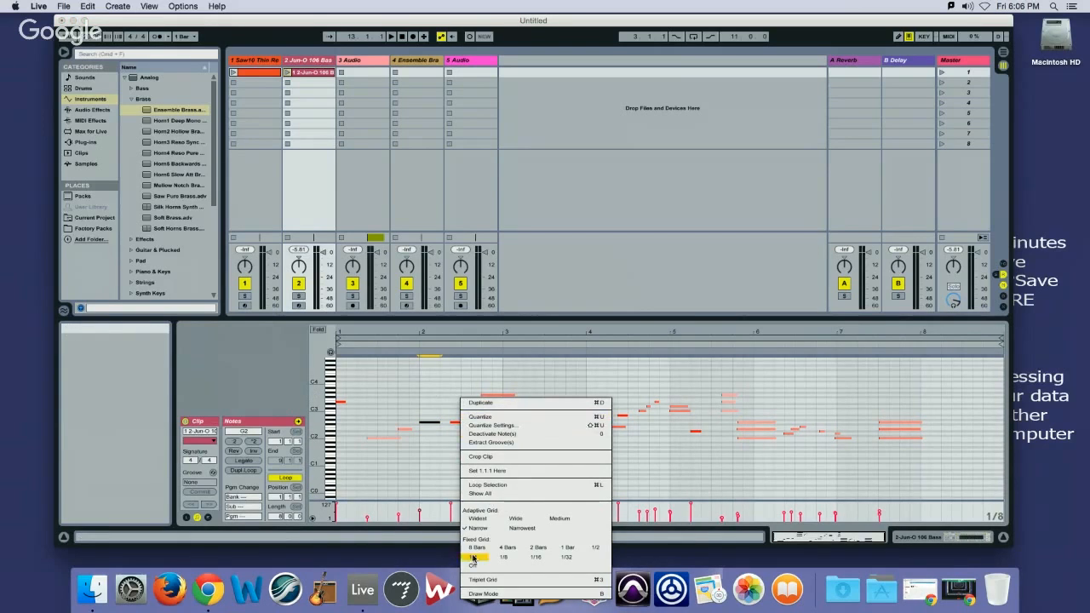
click(478, 594)
click(537, 462)
click(631, 467)
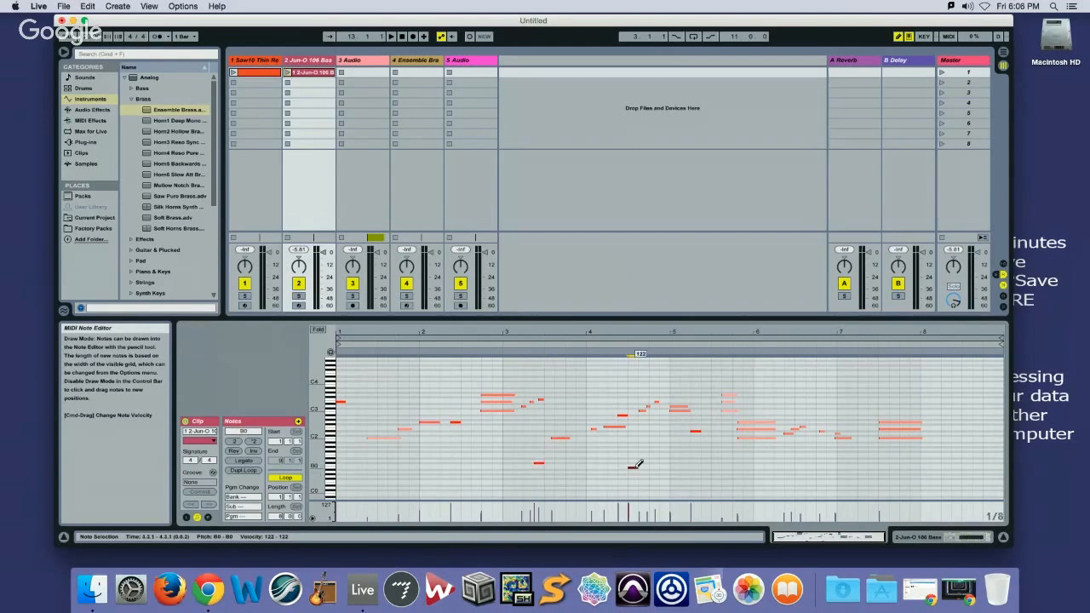
click(497, 462)
click(433, 466)
click(403, 468)
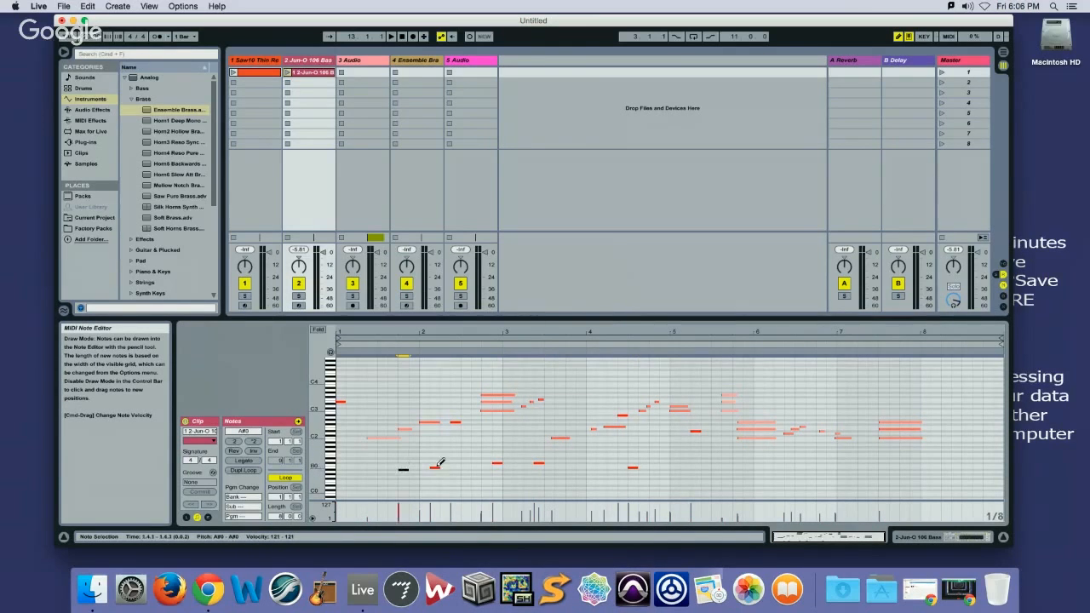
right_click(456, 458)
click(534, 447)
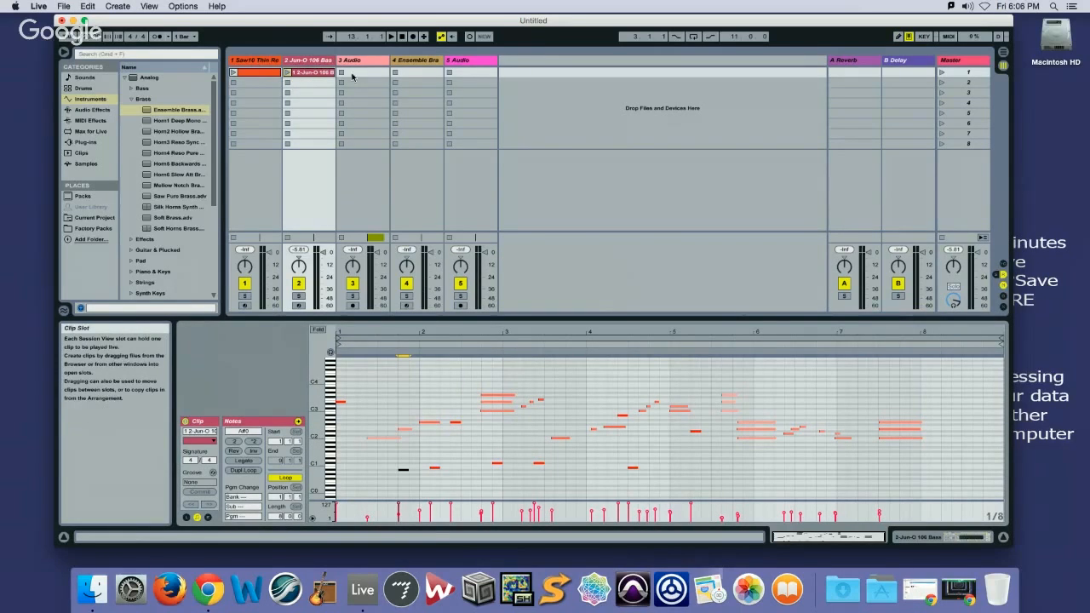
Select the Ensemble Brass track and toggle its record arming on and off
click(420, 62)
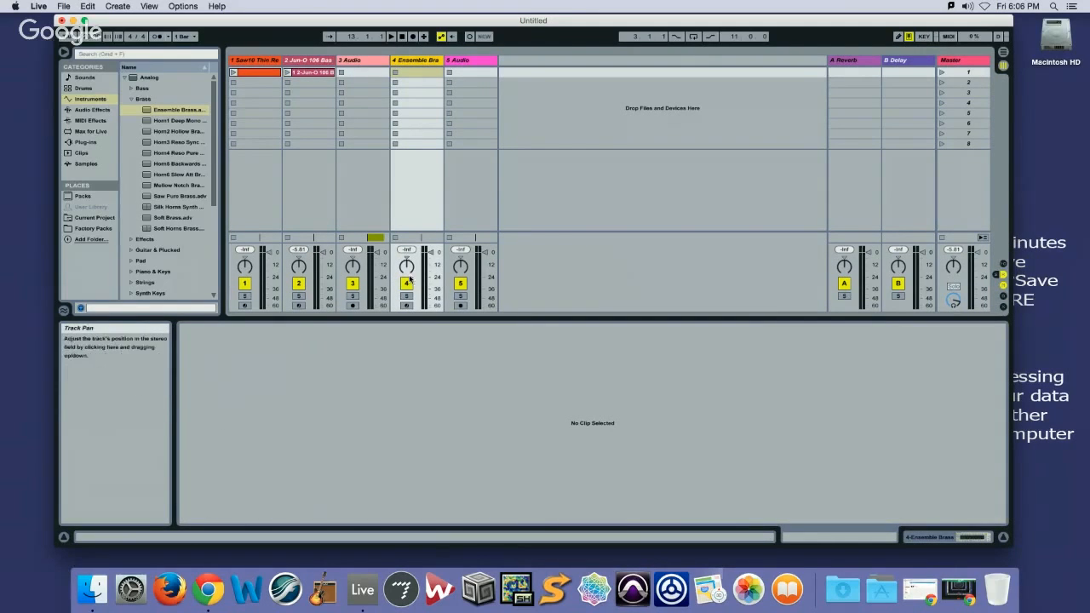
click(407, 306)
click(407, 306)
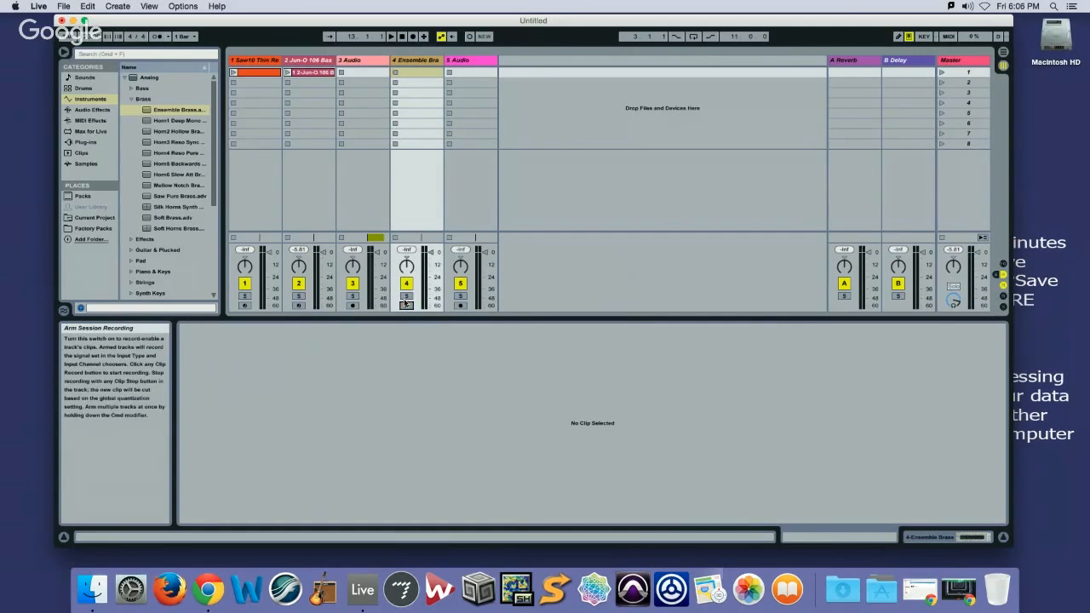
Create a MIDI clip in the Ensemble Brass track's first slot and add an A#3 note at 1.1.1
double_click(417, 74)
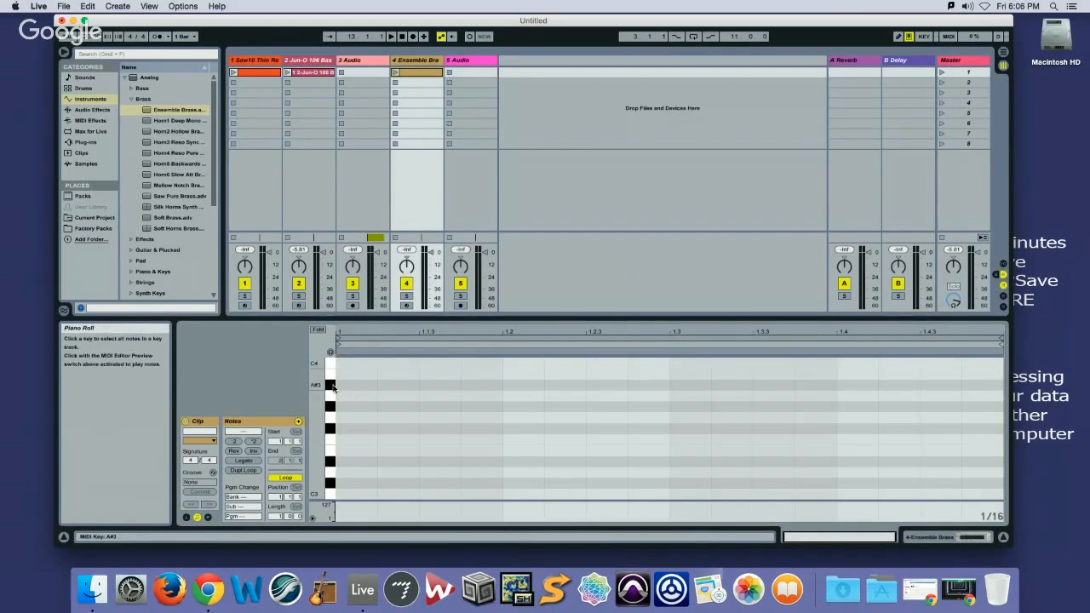
scroll(353, 388, up, 1)
scroll(362, 391, down, 3)
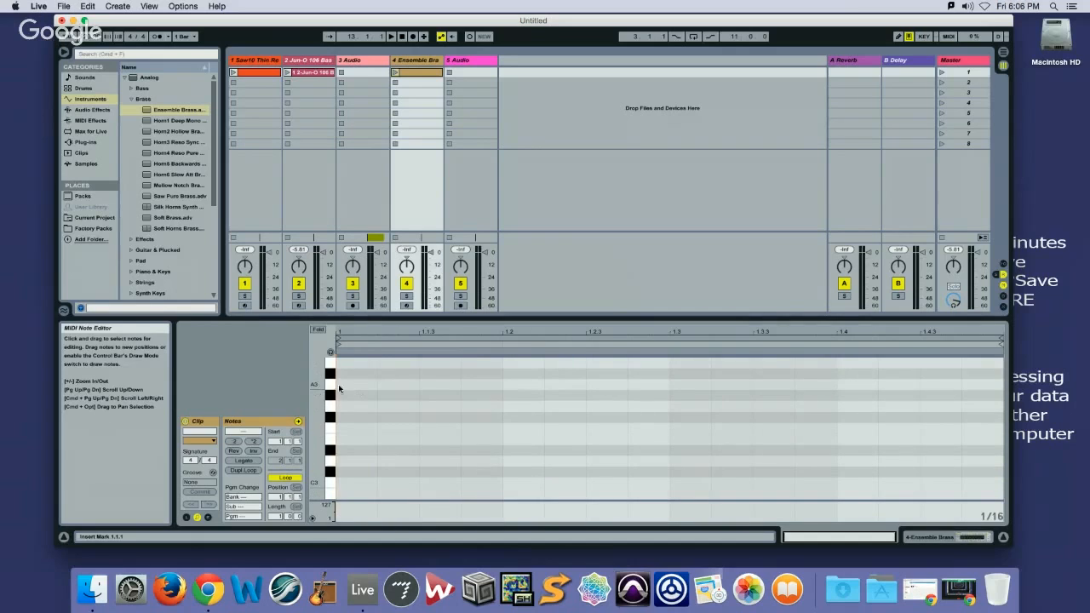
double_click(353, 373)
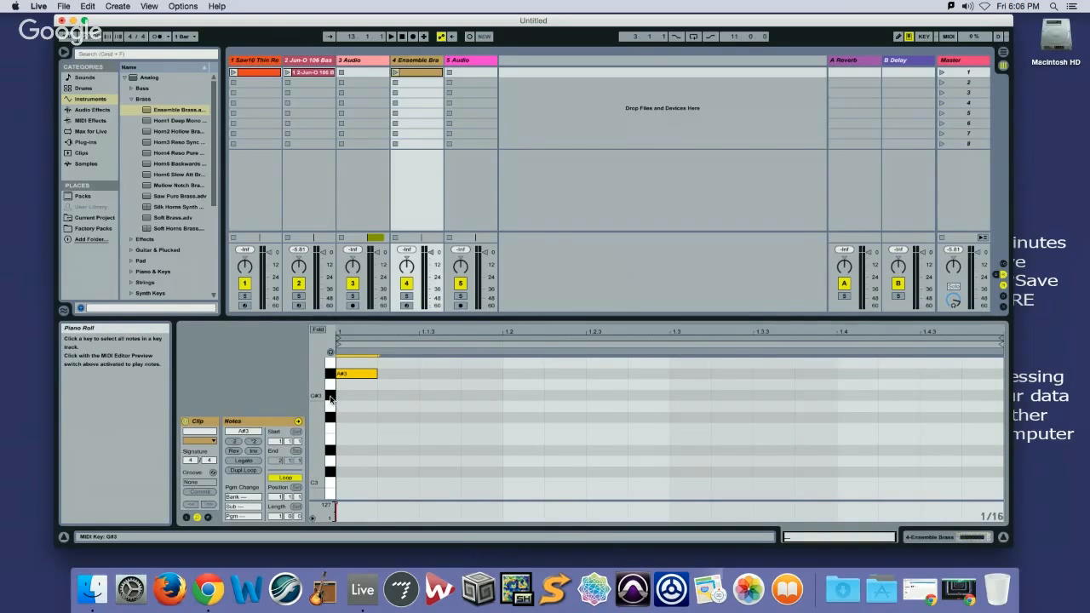
Add sixteenth-length G#3 notes at 1.3.2 and 1.2.2, plus an E3 note at 1.2.2
click(337, 399)
double_click(738, 396)
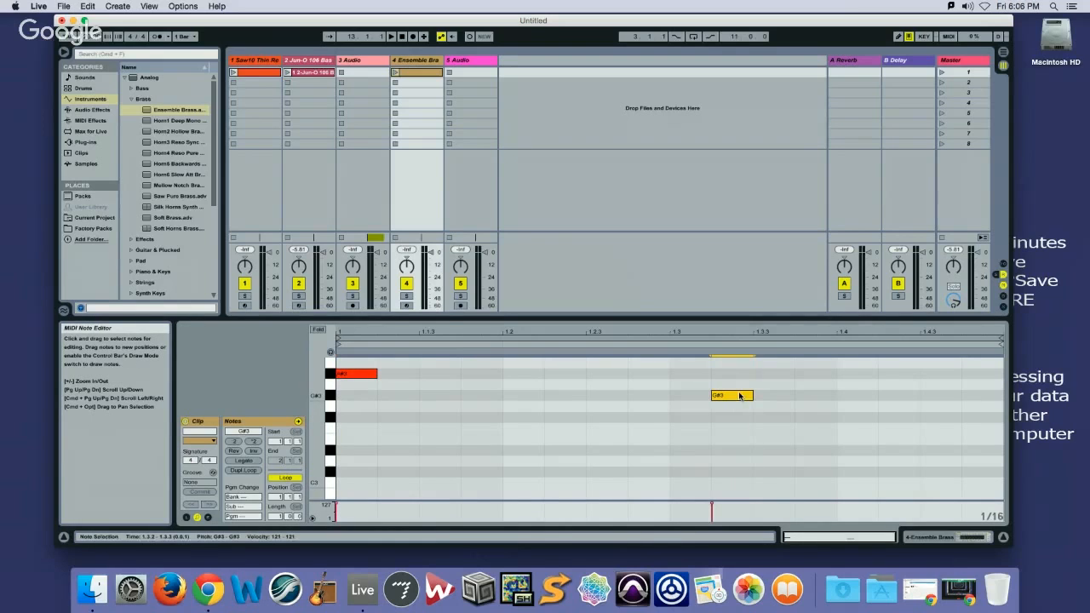
click(568, 394)
double_click(568, 395)
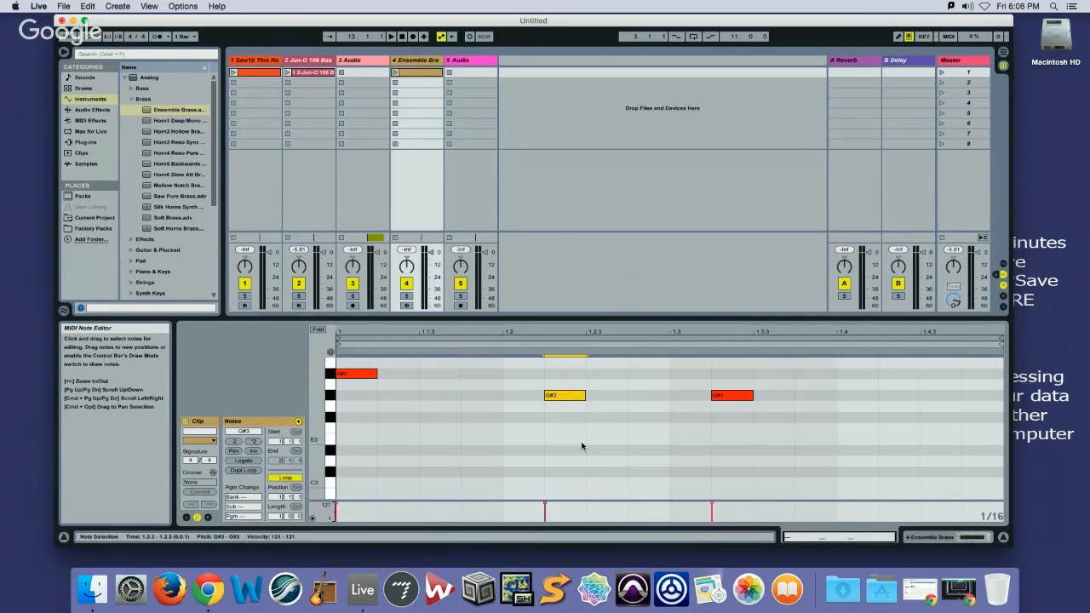
double_click(582, 441)
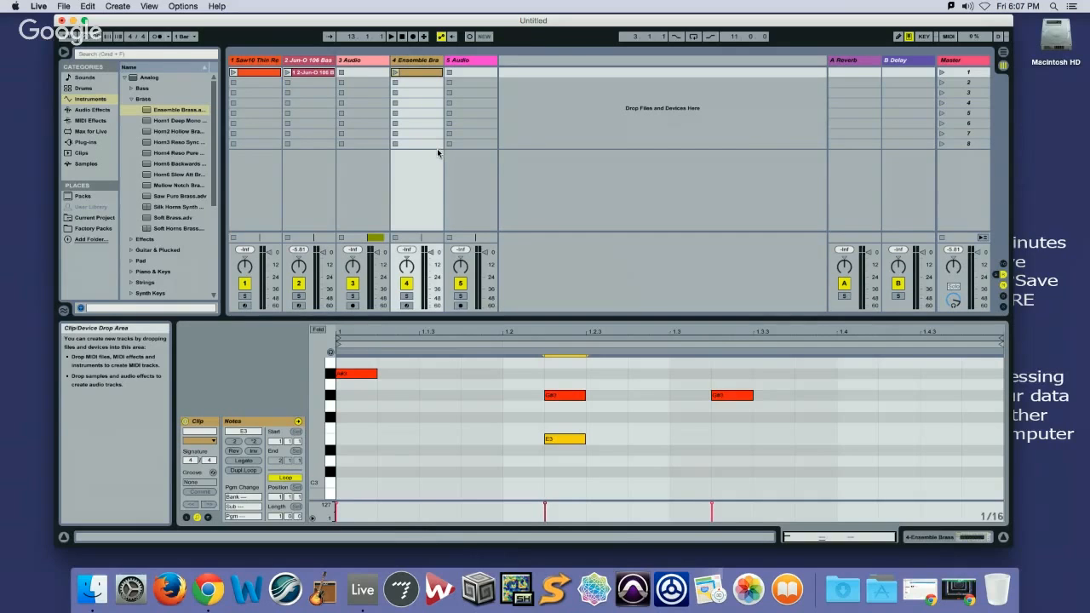
Switch to Arrangement View and open the Copyshop Loop clip on the 3 Audio track for sample editing
click(1003, 55)
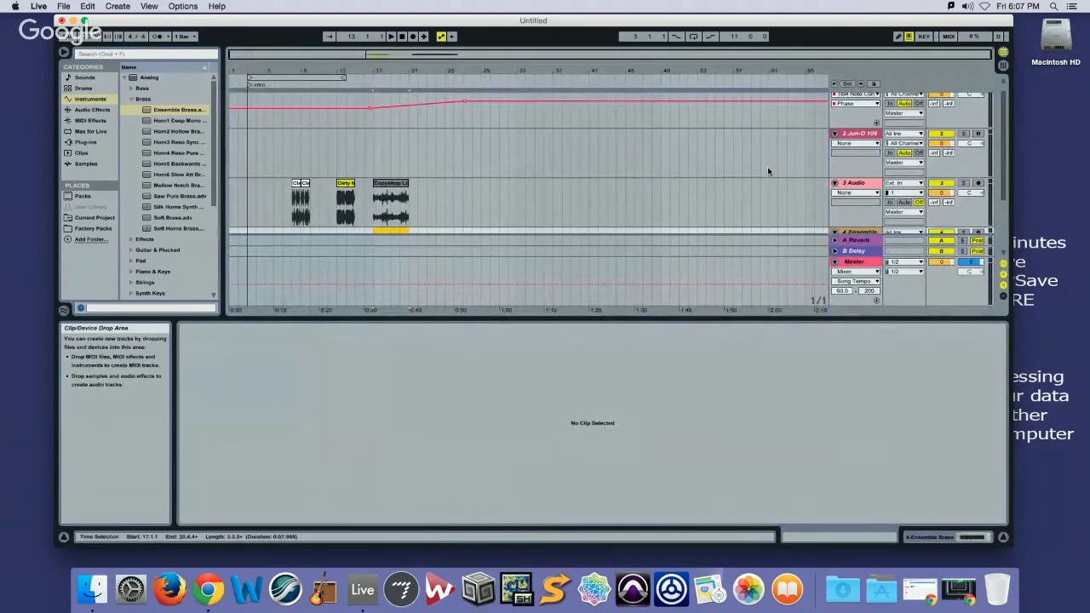
scroll(375, 228, up, 1)
click(381, 201)
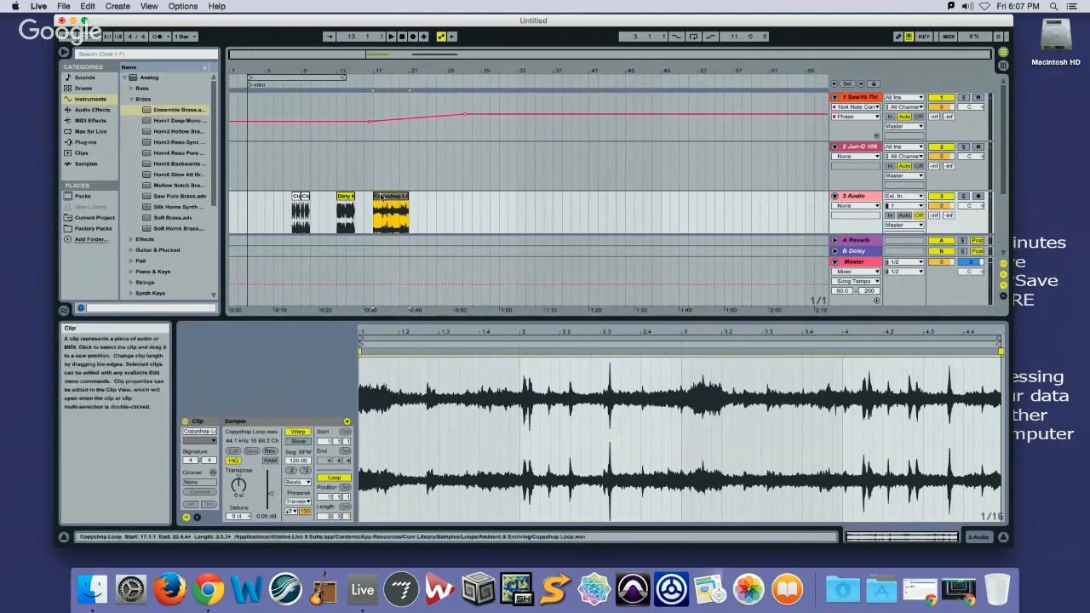
click(347, 203)
click(390, 211)
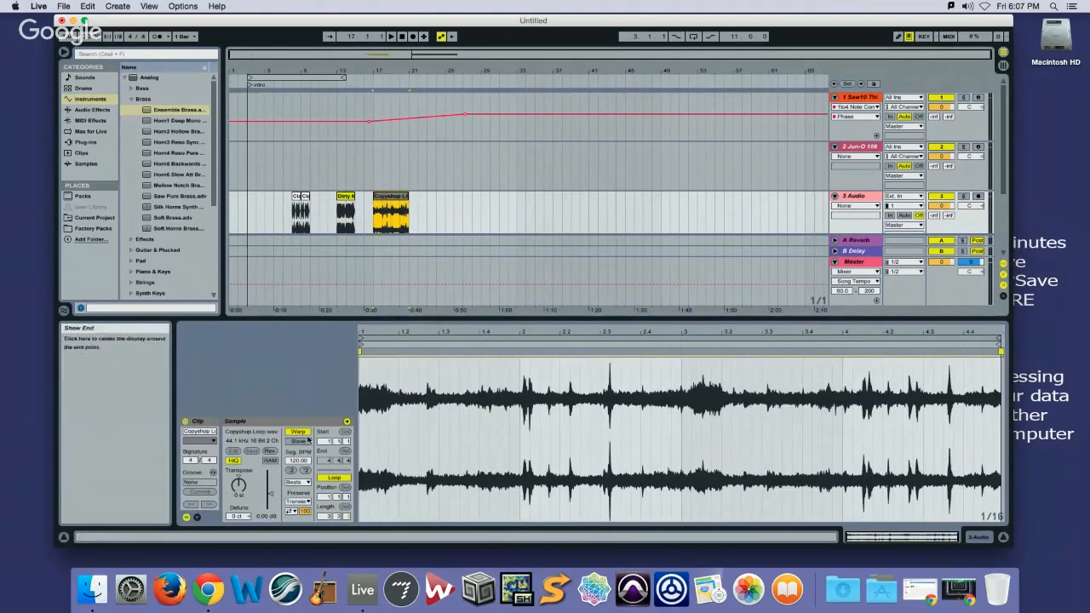
Select several ranges in the Copyshop Loop waveform and place the insert mark near the start of the sample
drag(416, 375, 560, 400)
click(688, 413)
drag(767, 399, 559, 442)
click(441, 401)
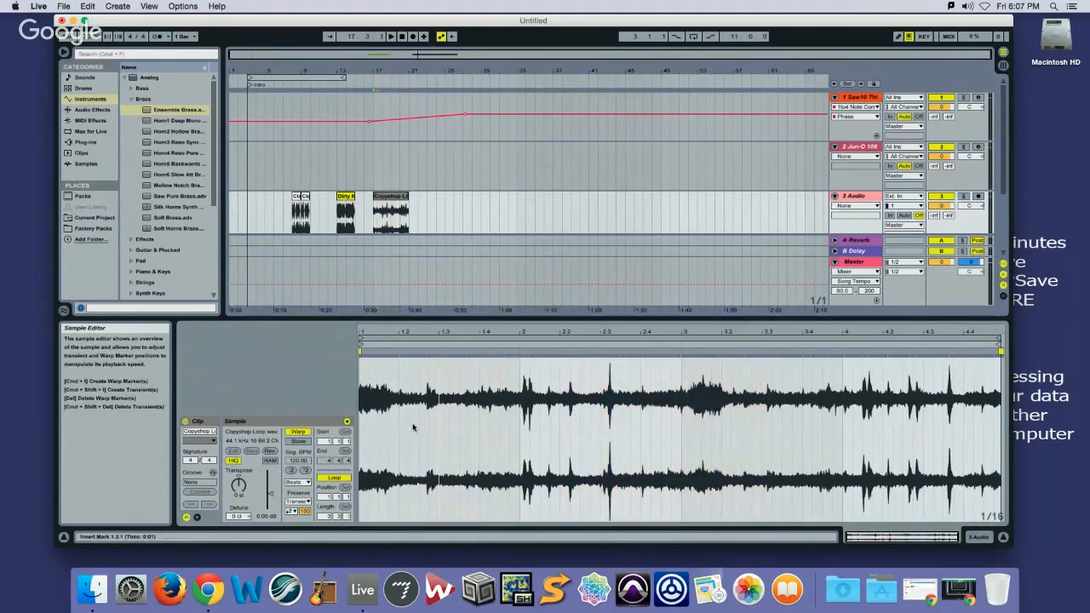
drag(411, 429, 559, 436)
click(390, 439)
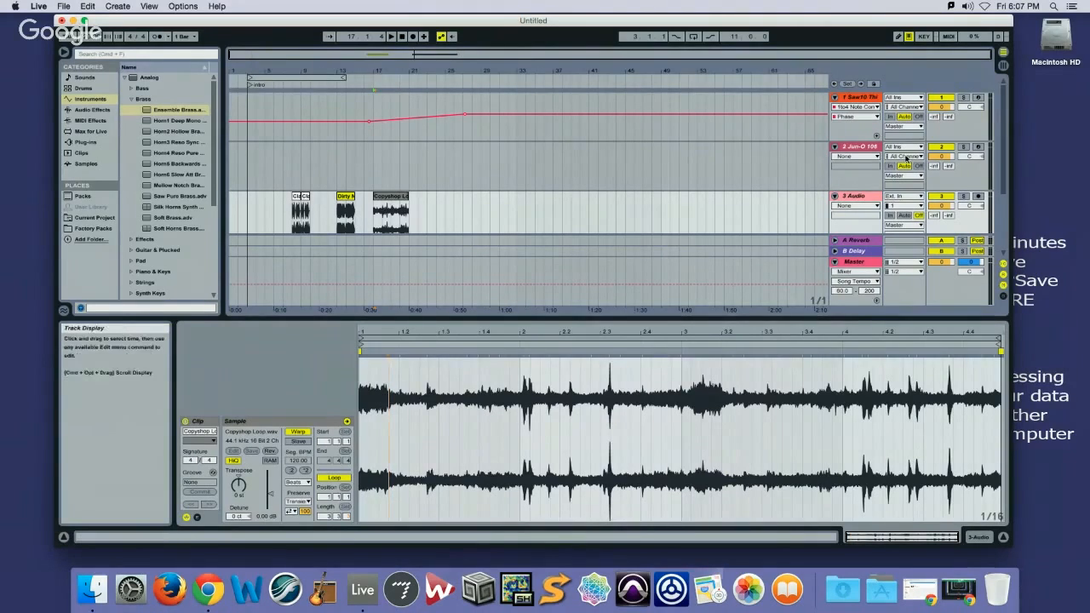
Fold and unfold the Master track, and look through its automatable mixer parameters without changing the selection
scroll(886, 136, down, 5)
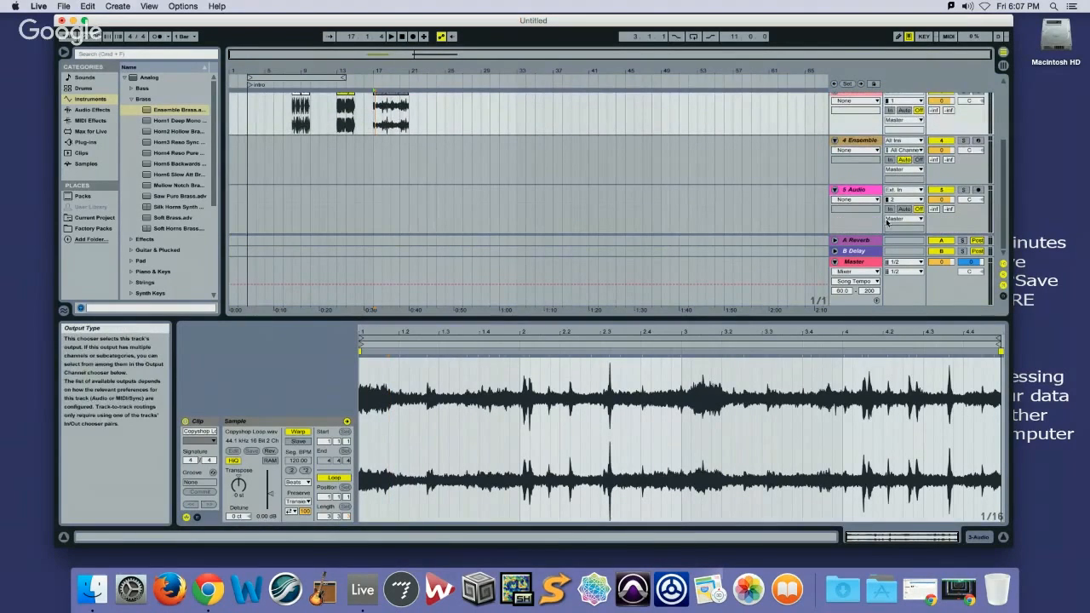
click(834, 261)
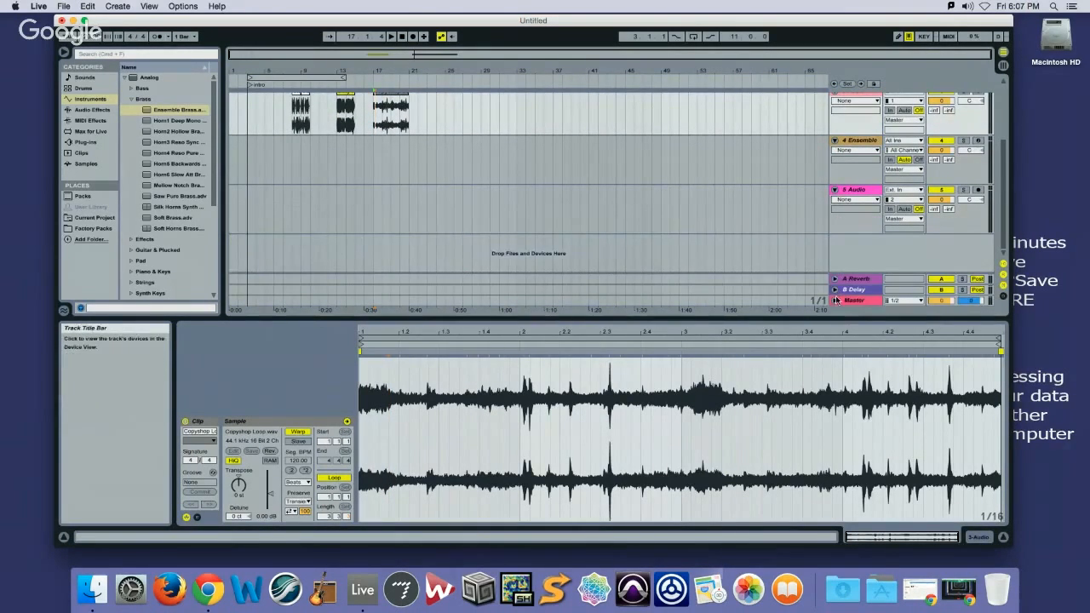
click(835, 300)
click(854, 282)
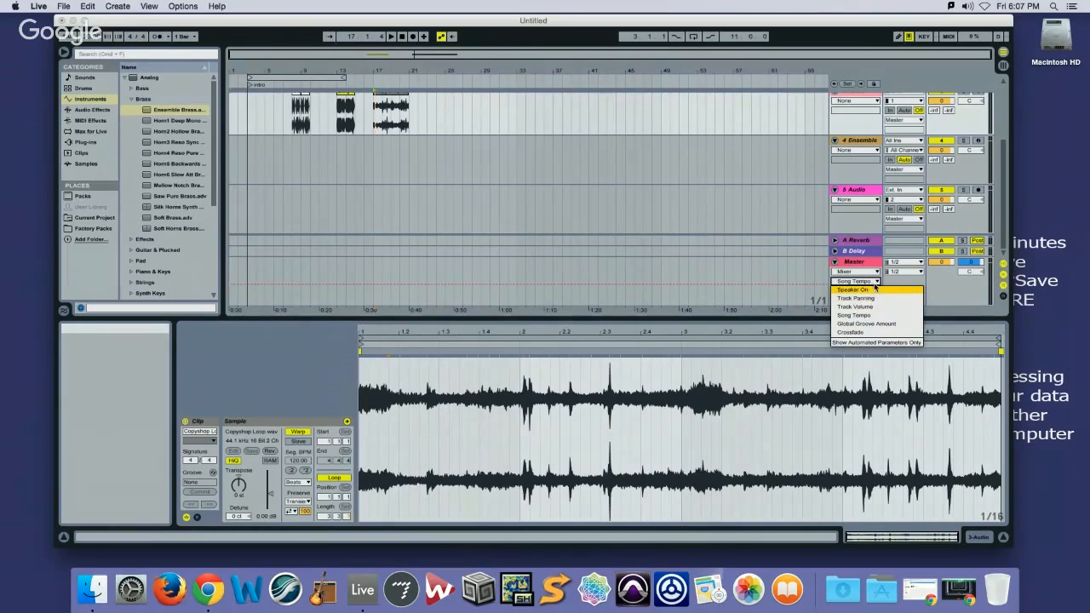
click(875, 283)
scroll(720, 213, up, 3)
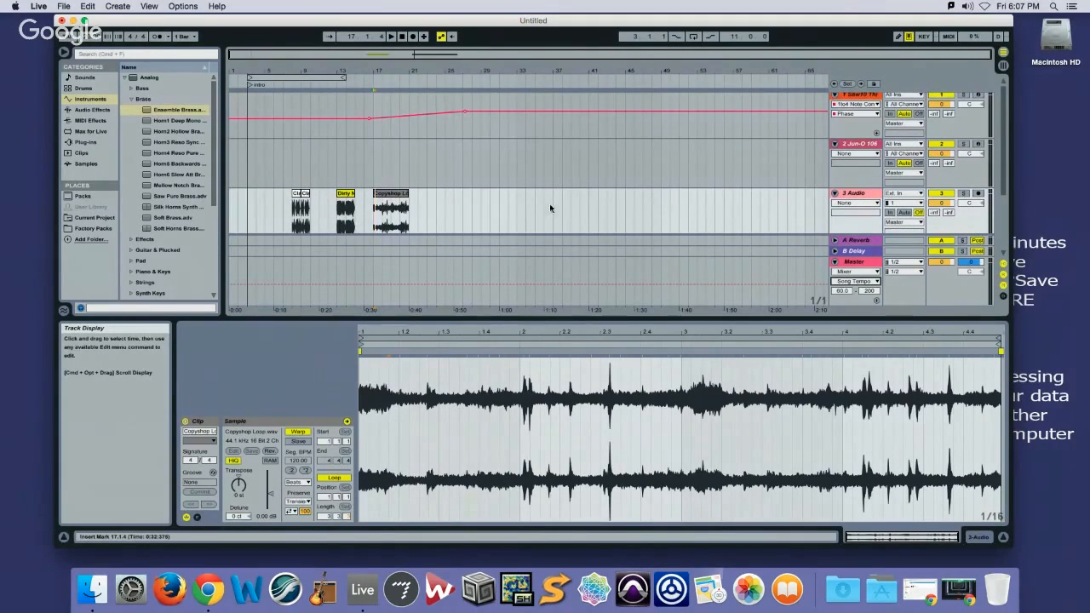
scroll(410, 179, up, 1)
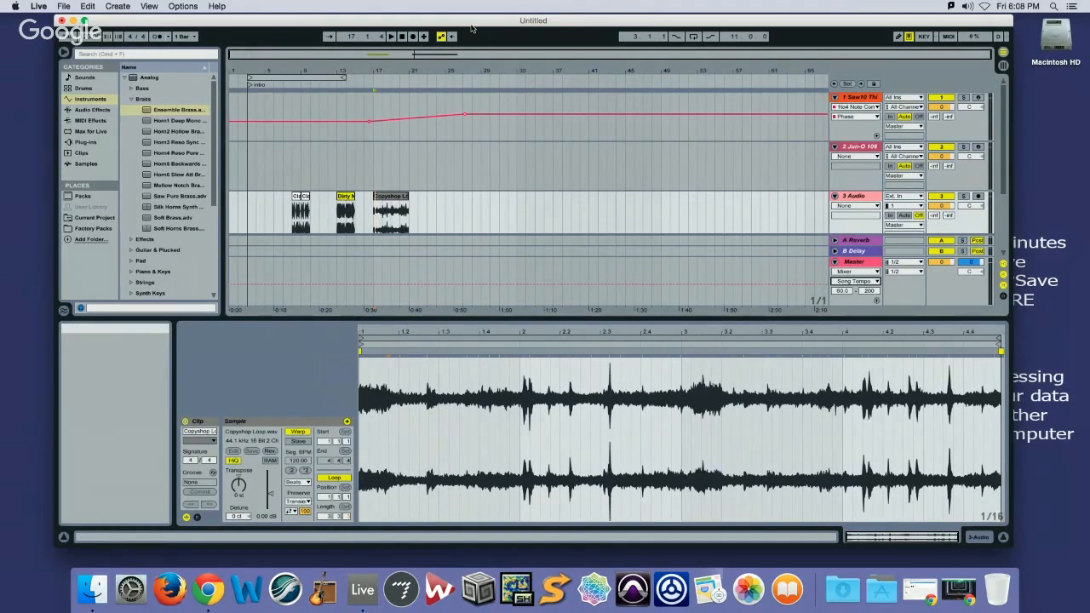
Show the 3 Audio track's devices and load the Auto Pan preset Slow & Steady onto it
click(975, 539)
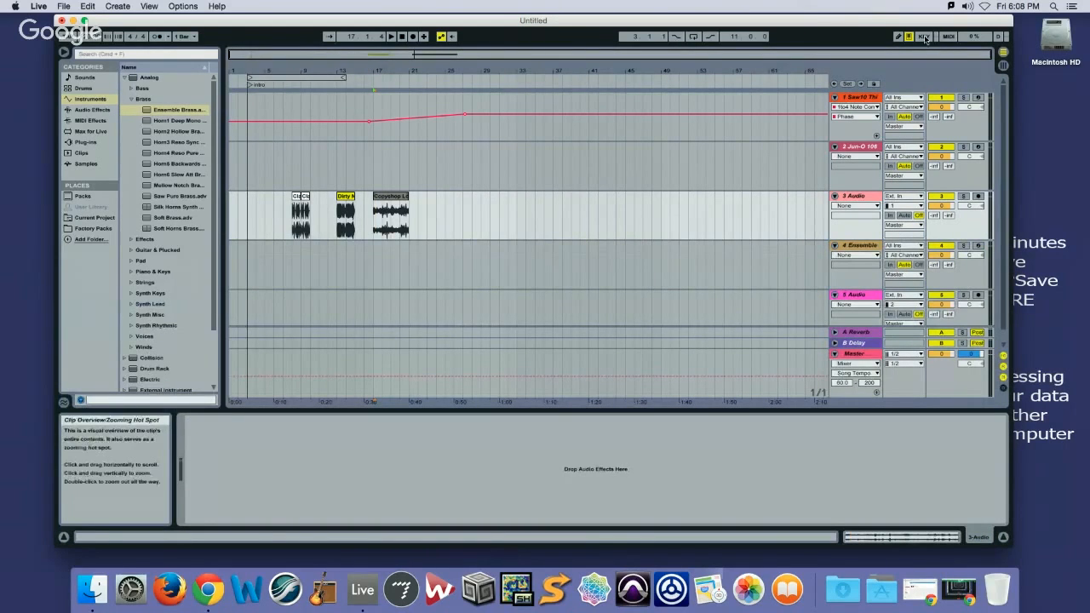
click(80, 111)
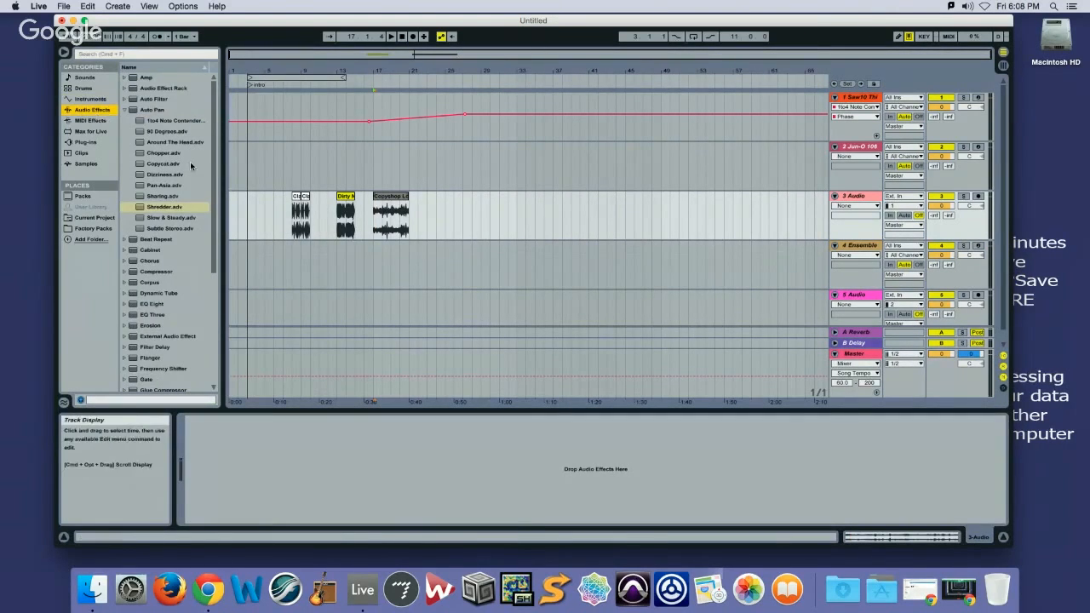
click(169, 141)
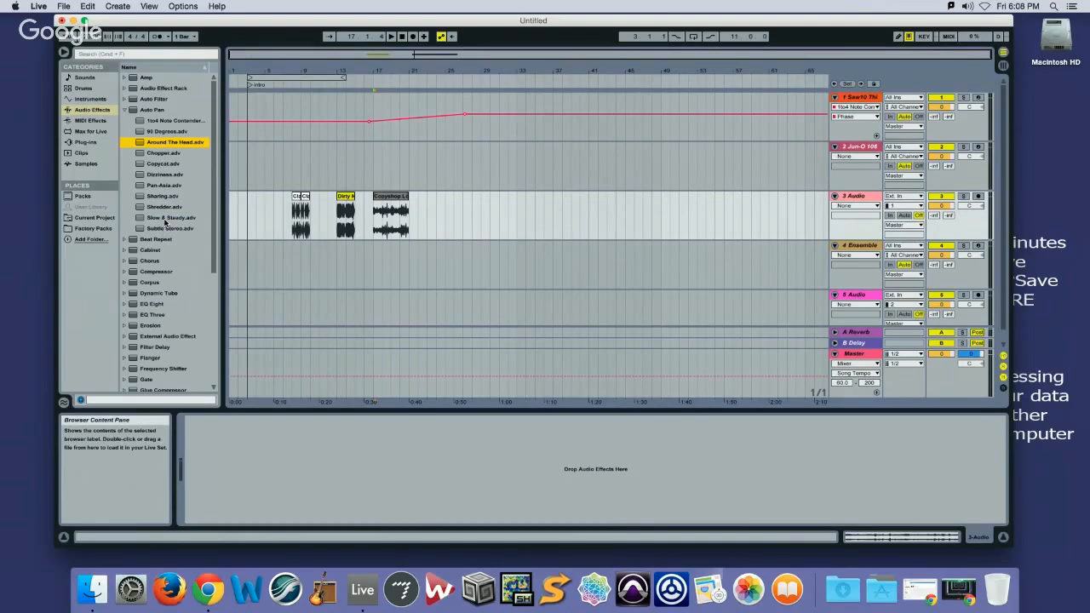
drag(167, 221, 356, 455)
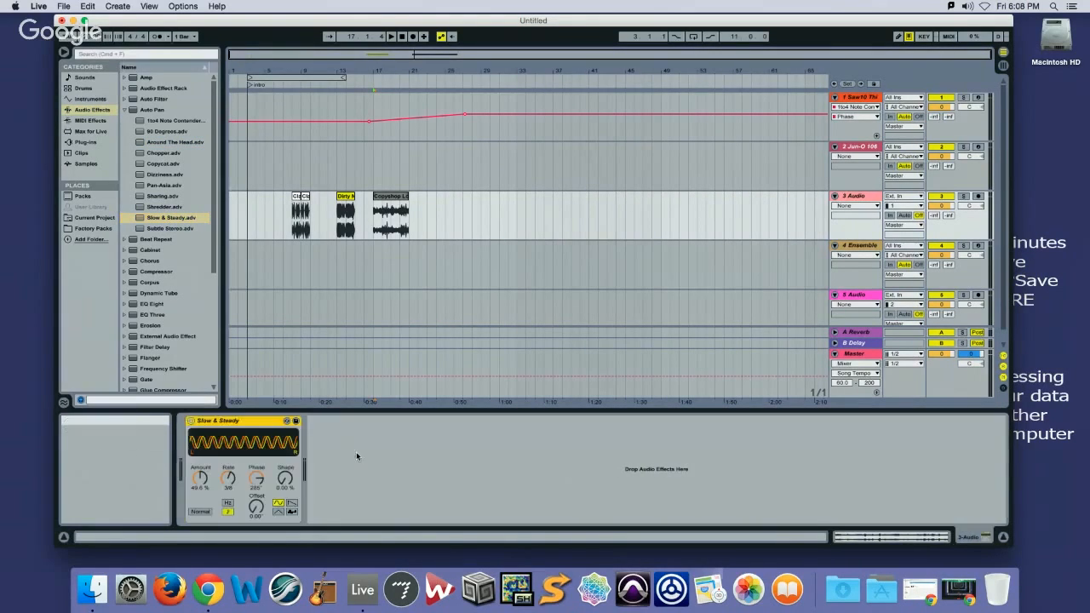
Examine the Saw10 track's automation envelopes for Saw10 Thin Reso Lead, Auto Pan and 1to4 Note Contenders
click(864, 107)
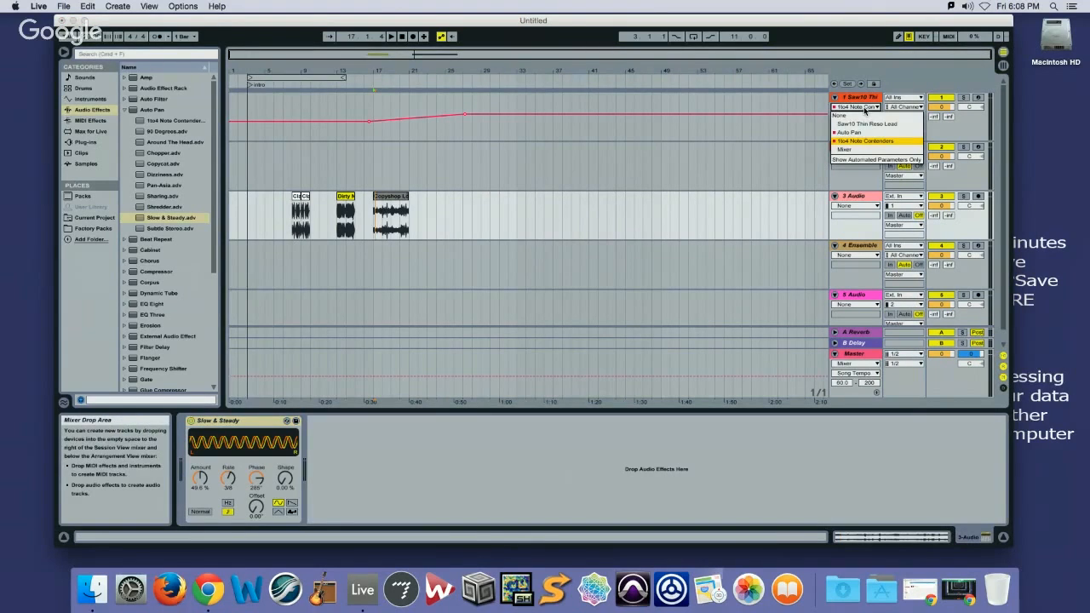
click(863, 108)
click(856, 116)
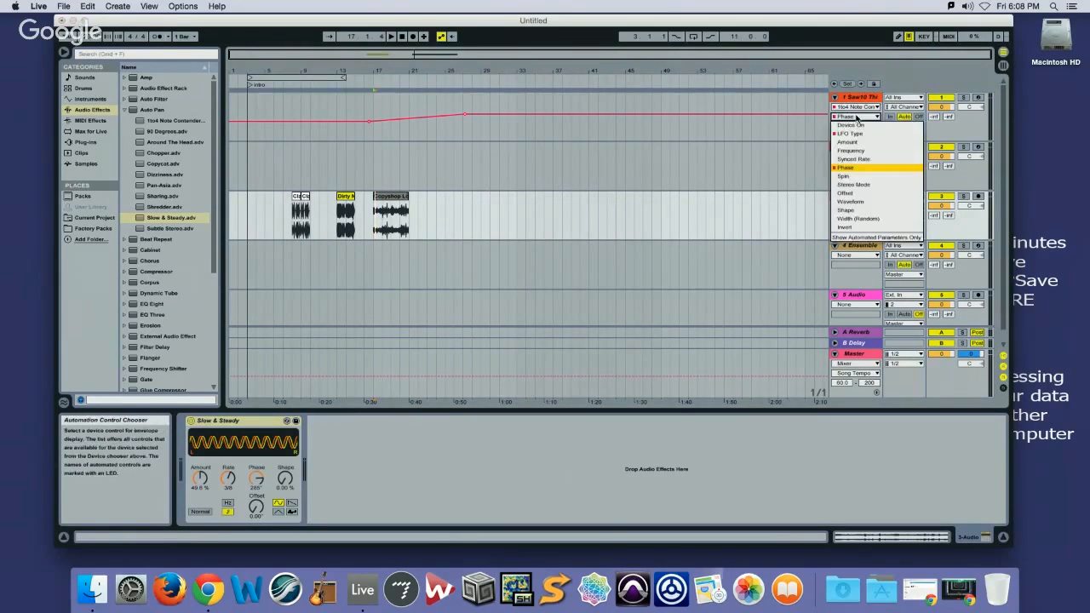
click(856, 110)
click(857, 108)
click(858, 124)
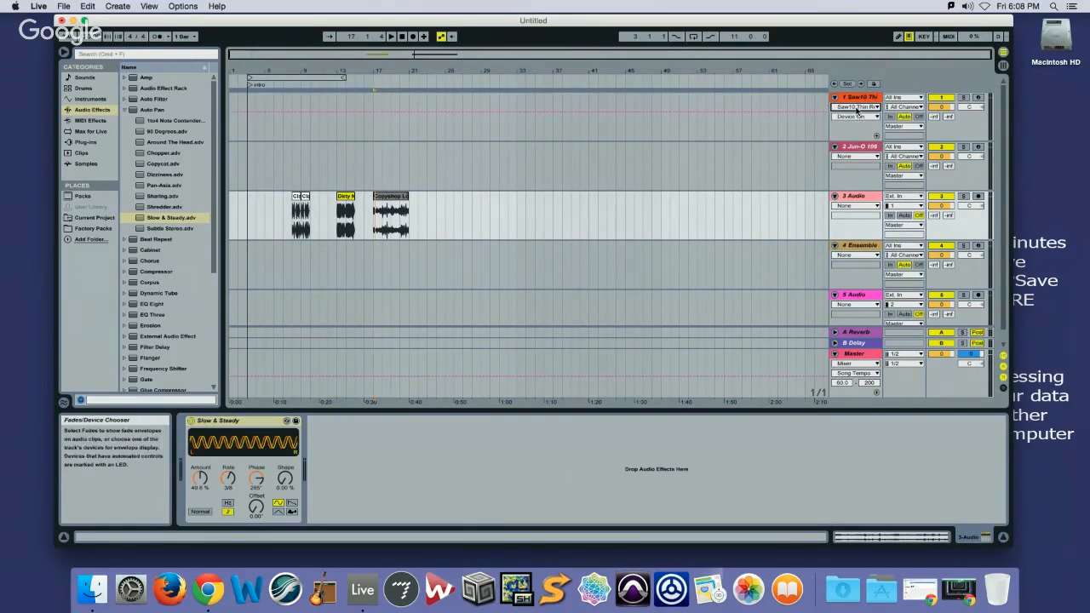
click(857, 108)
click(857, 133)
click(861, 108)
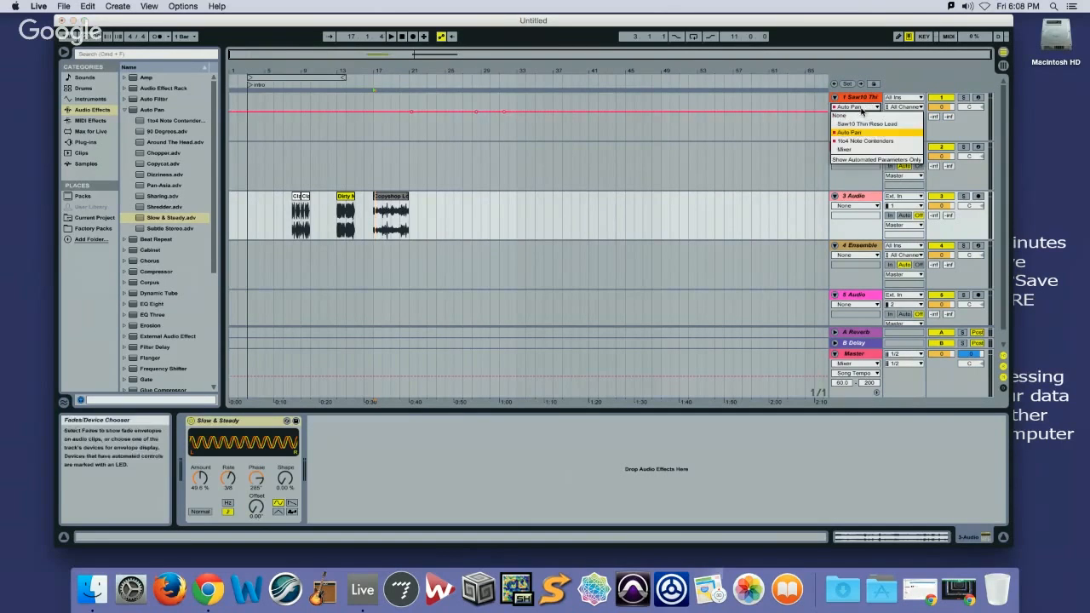
click(860, 142)
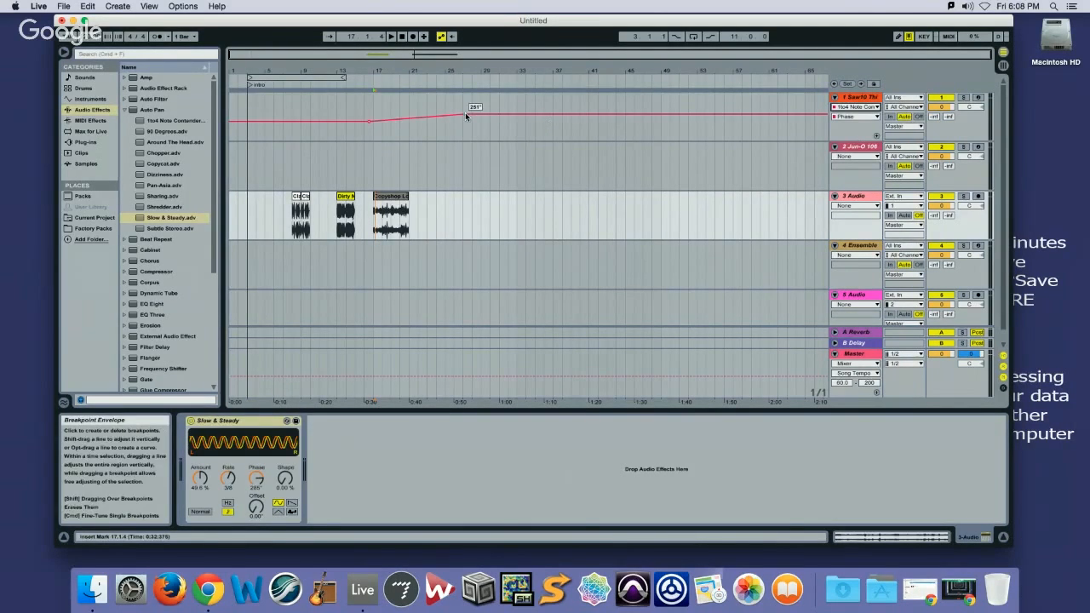
Lower the second breakpoint of the Saw10 track's Phase envelope to around bar 28, and raise it level with the first
drag(465, 114, 476, 127)
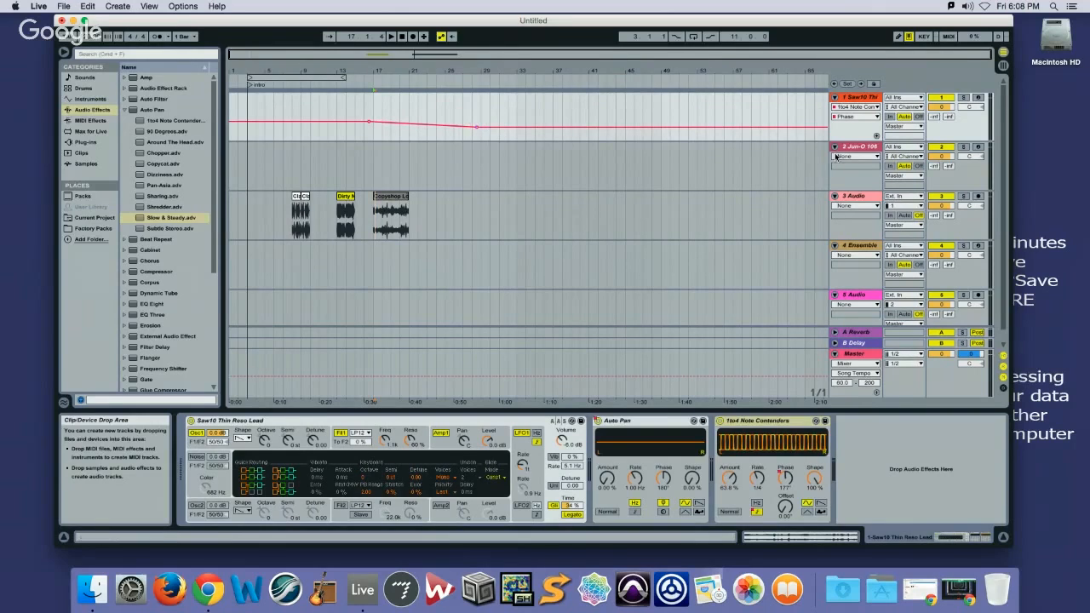
click(871, 118)
click(871, 118)
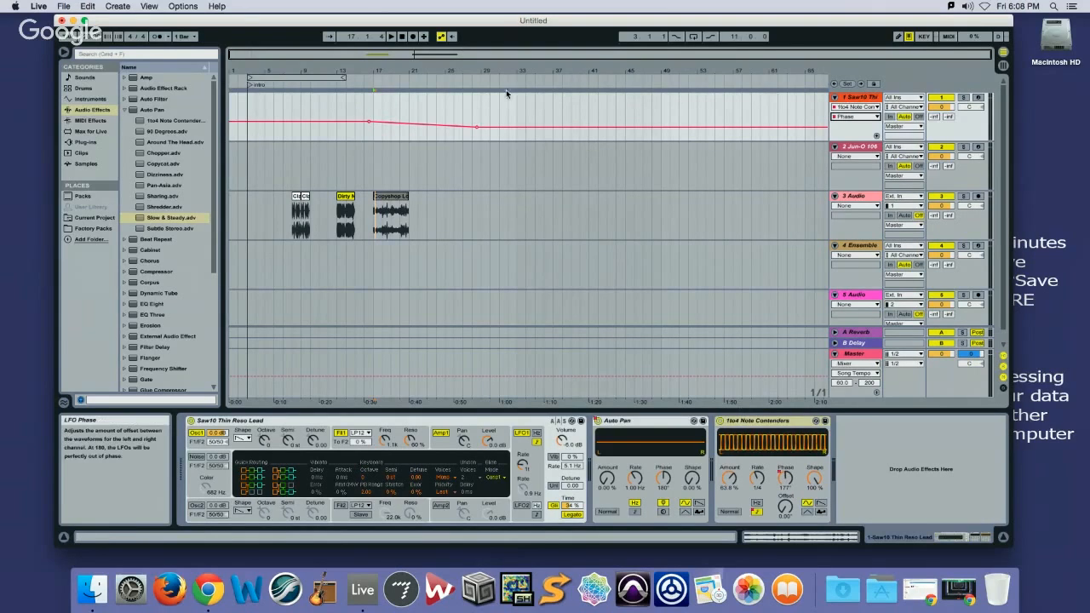
drag(478, 126, 478, 121)
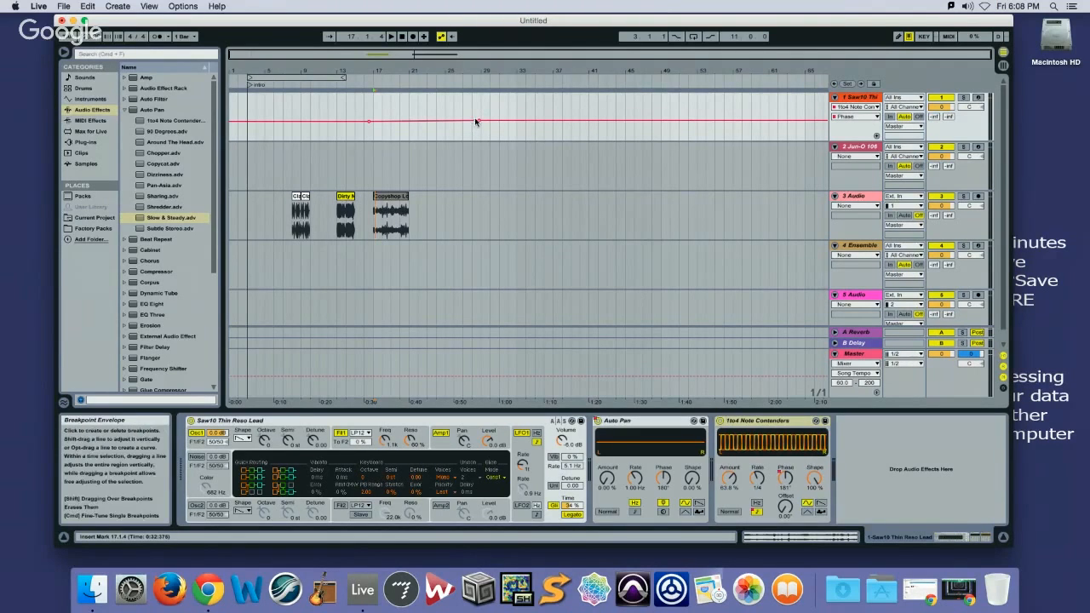
Add Phase envelope breakpoints and shape a rise to about bar 28, a dip near bar 34 and a rise near bar 38
click(558, 120)
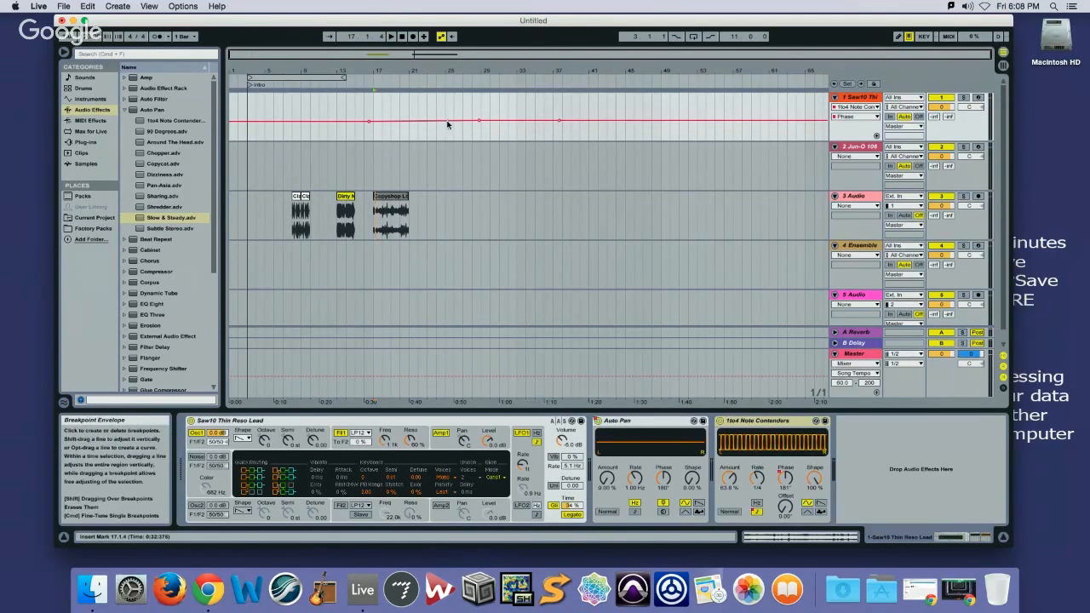
click(401, 121)
drag(478, 121, 486, 113)
mouse_move(558, 120)
mouse_down()
mouse_move(555, 129)
mouse_move(567, 127)
mouse_move(556, 112)
mouse_up()
drag(401, 121, 405, 119)
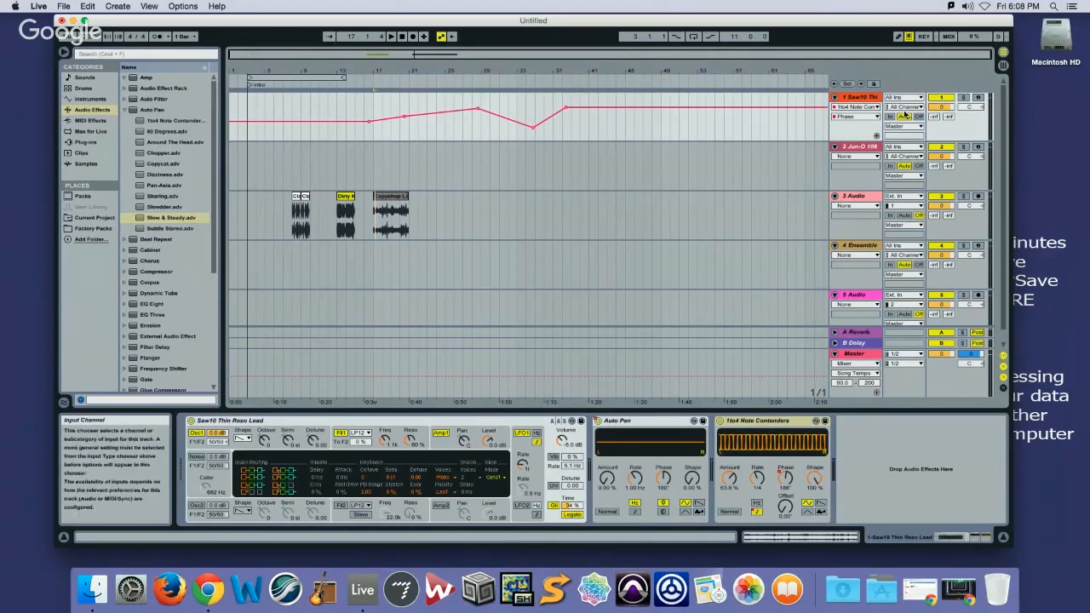
Display the 1to4 Note Contenders Offset envelope on the Saw10 track, and switch the display to its Amount envelope
click(872, 107)
click(873, 115)
click(873, 108)
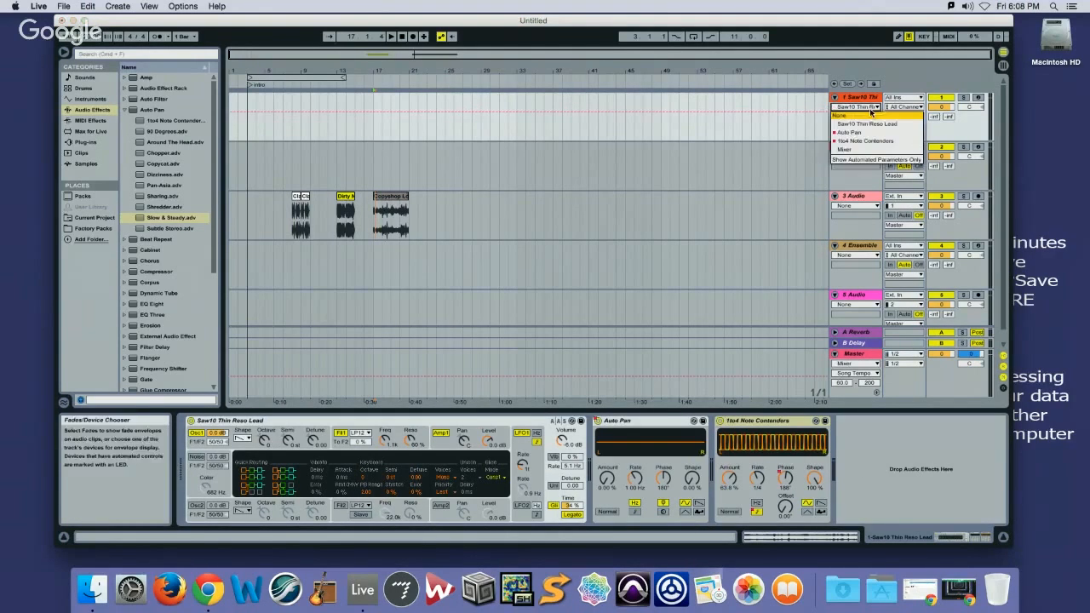
click(871, 141)
click(869, 116)
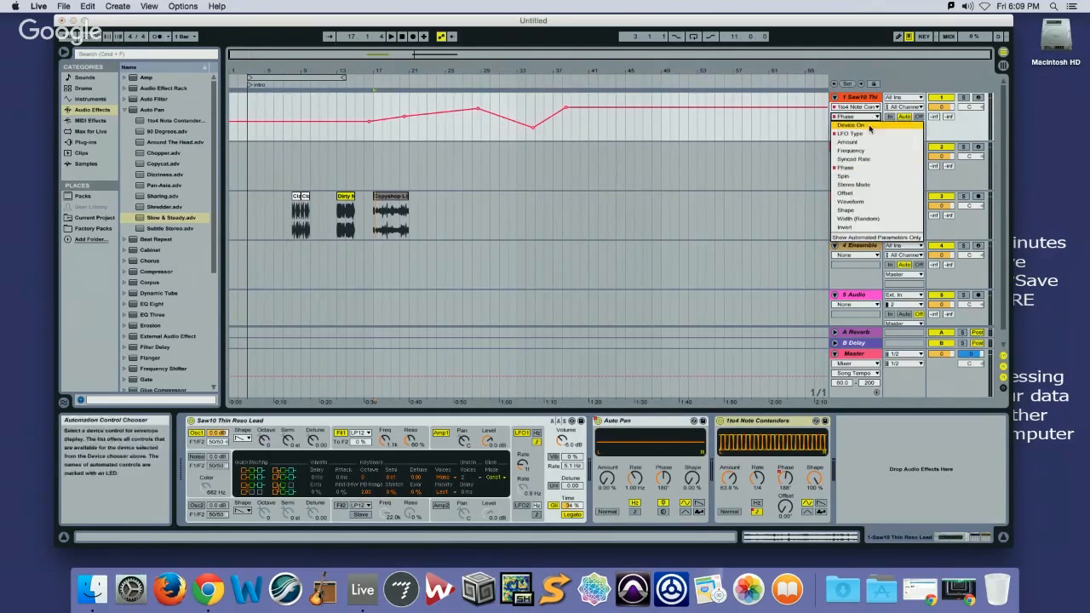
click(857, 194)
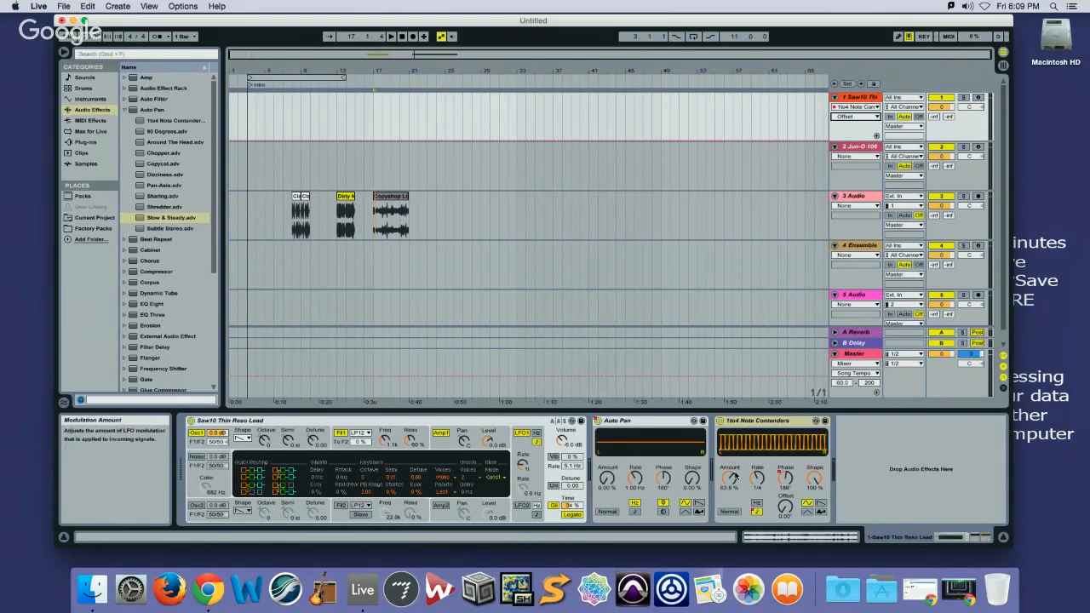
click(730, 478)
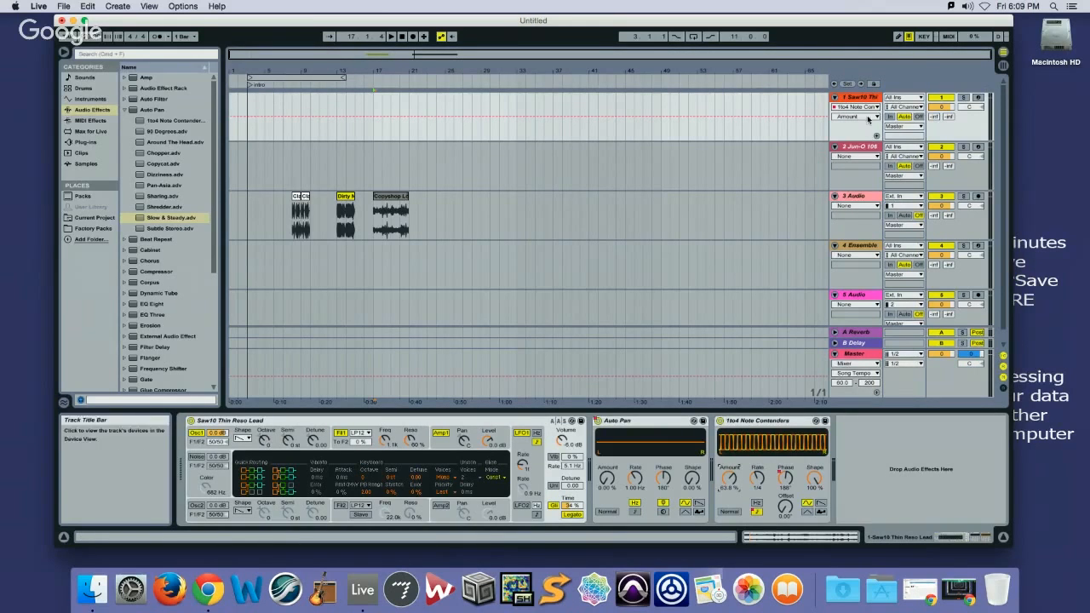
Turn on MIDI Map Mode
click(946, 36)
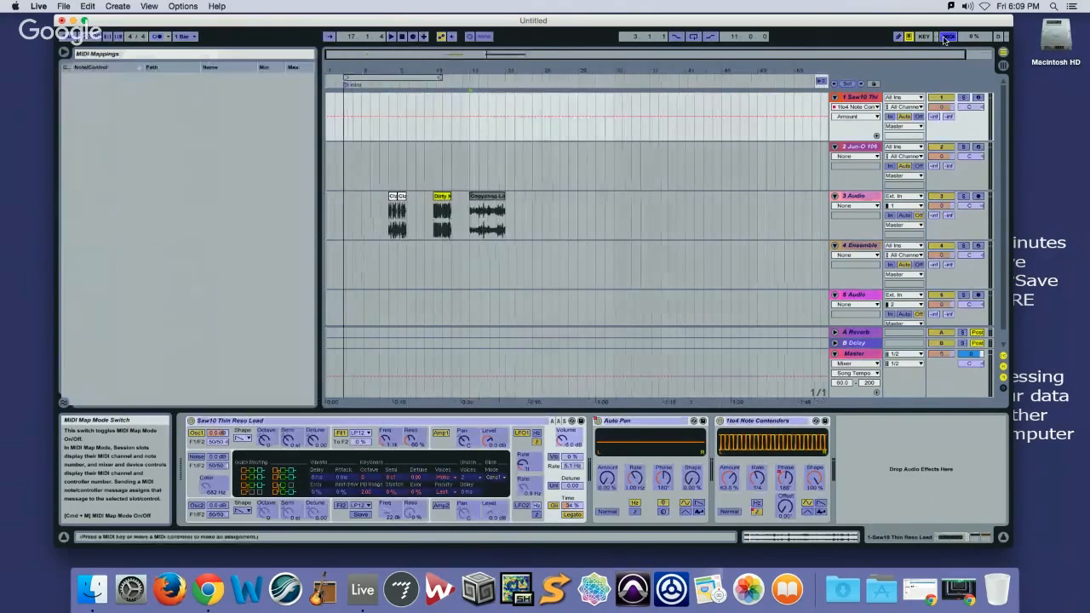
Select the Phase control of 1to4 Note Contenders as the MIDI mapping target, and turn off MIDI Map Mode
click(787, 477)
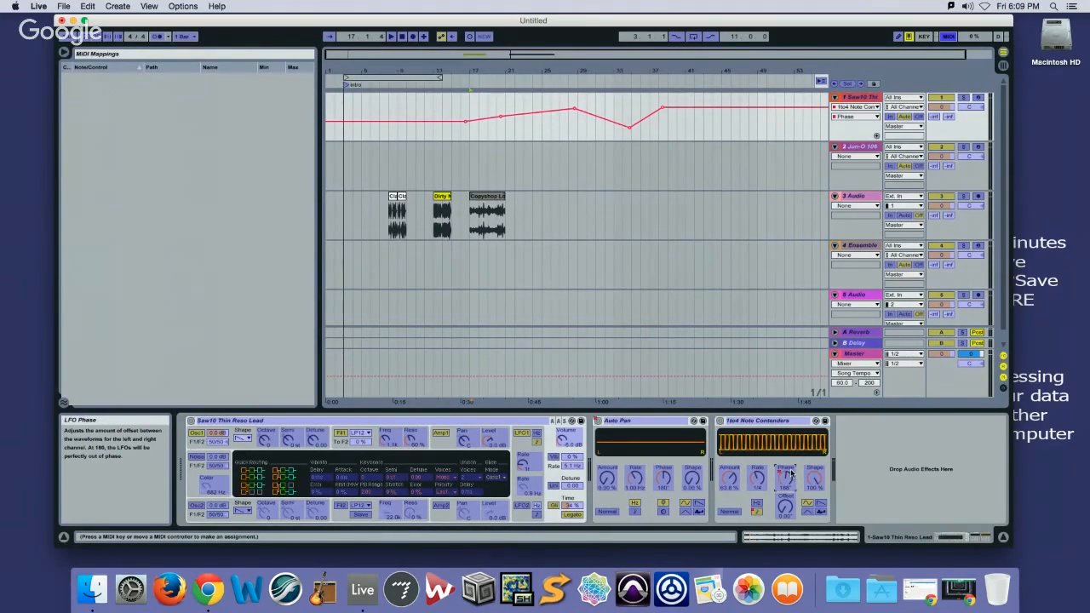
click(954, 36)
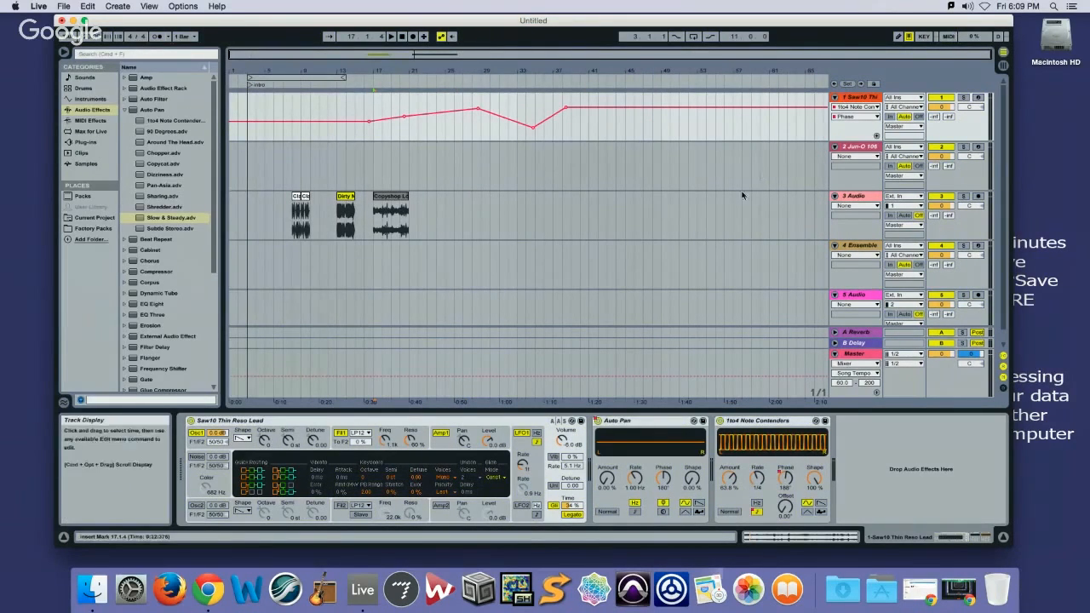
scroll(456, 177, down, 1)
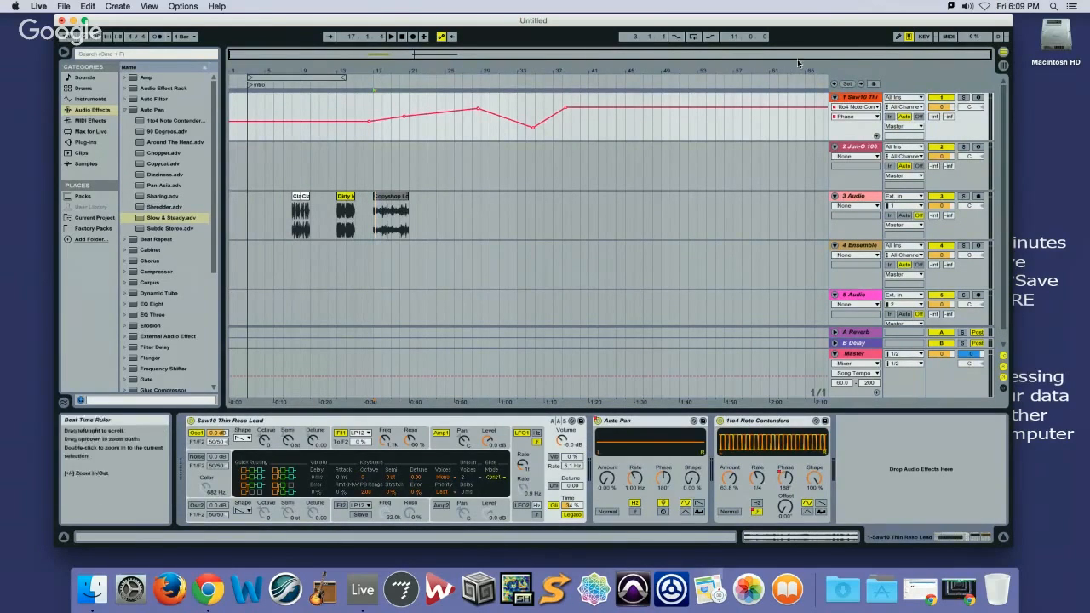
Turn the 1to4 Note Contenders device off and back on, and do the same with the Auto Pan device
click(720, 421)
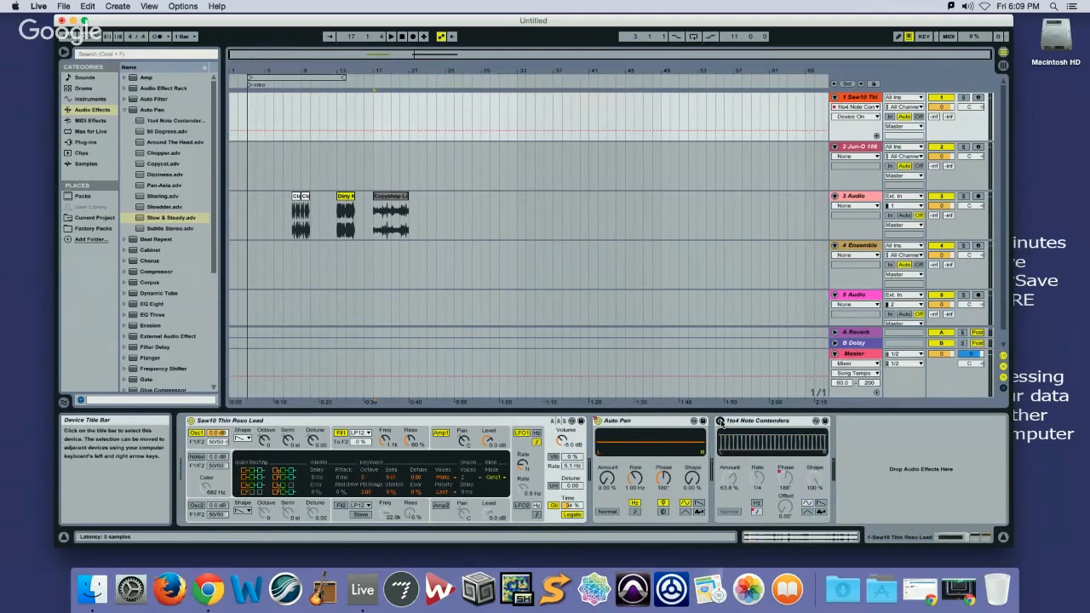
click(720, 420)
click(597, 421)
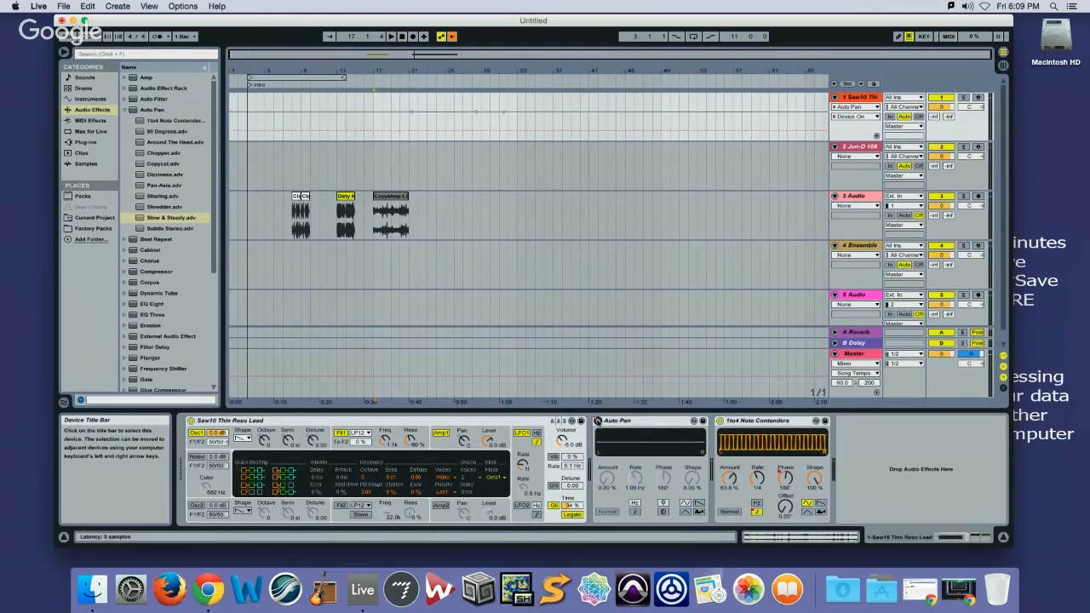
click(596, 421)
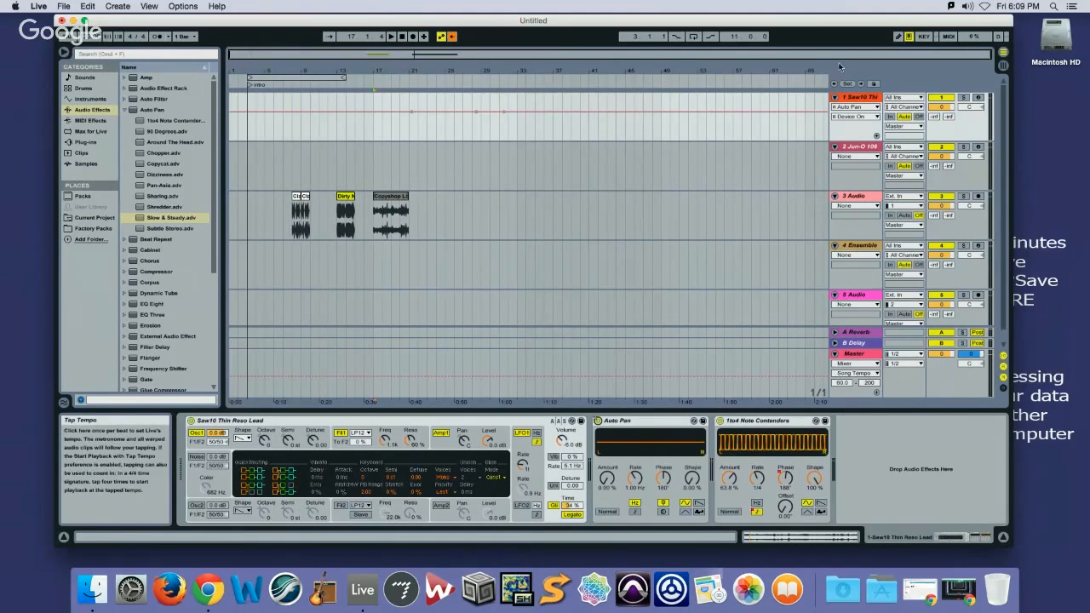
Switch to Session View and add the Shredder Auto Pan preset after 1to4 Note Contenders on the Saw10 track
click(1003, 54)
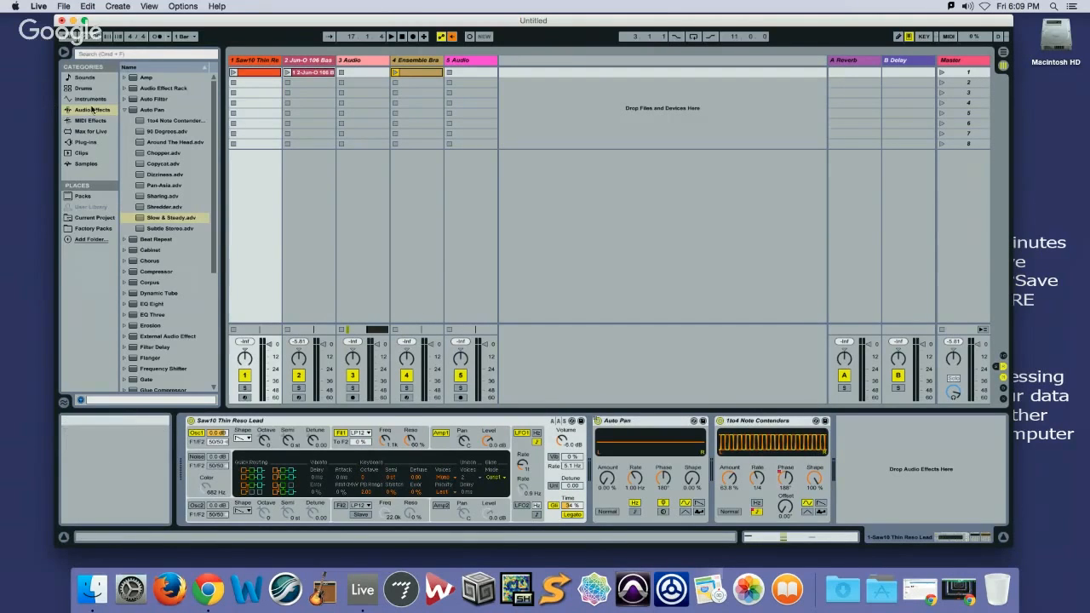
click(764, 423)
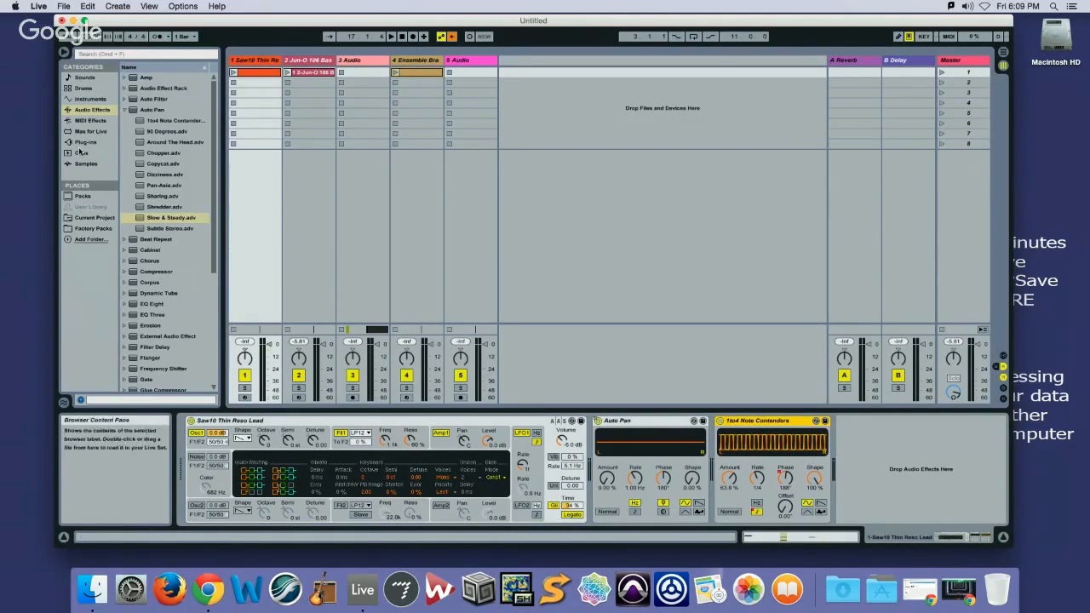
drag(158, 207, 803, 452)
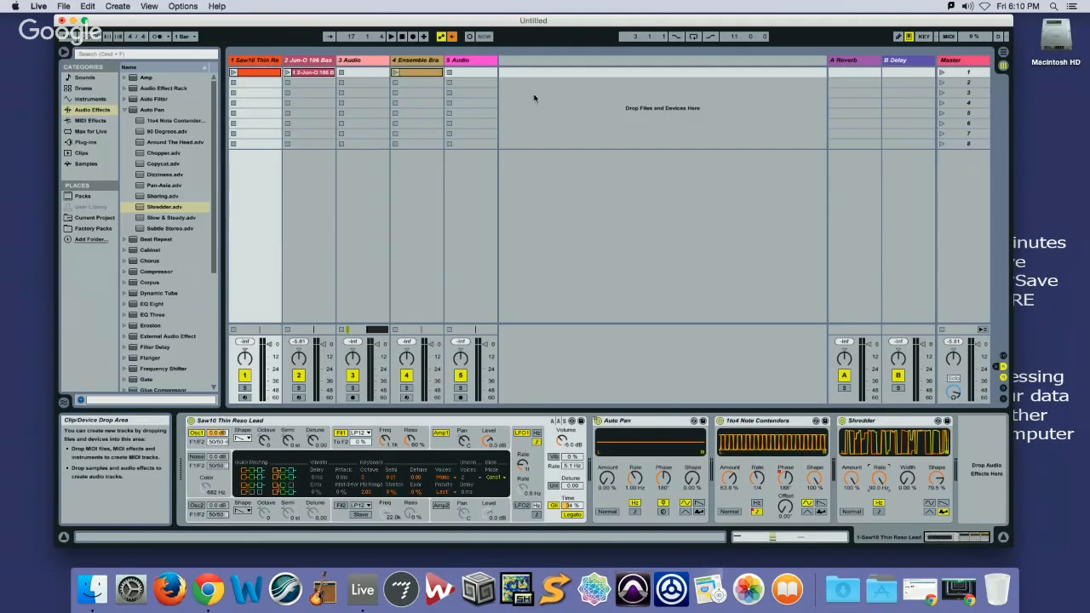
Browse the instruments category, and display the devices of the 3 Audio track and the Ensemble Brass track
click(119, 6)
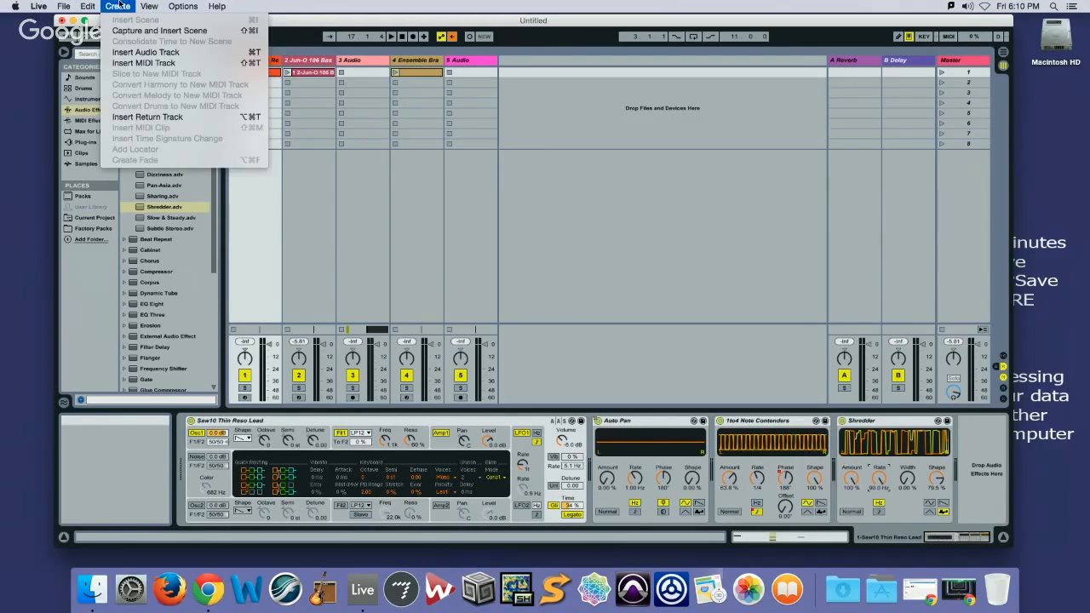
click(120, 6)
click(89, 99)
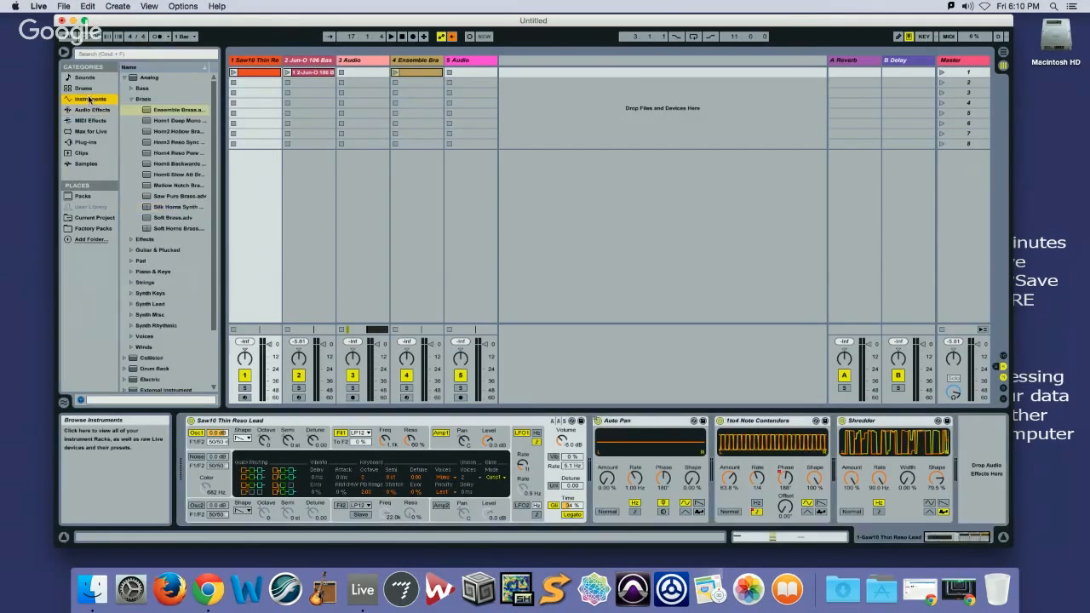
click(352, 62)
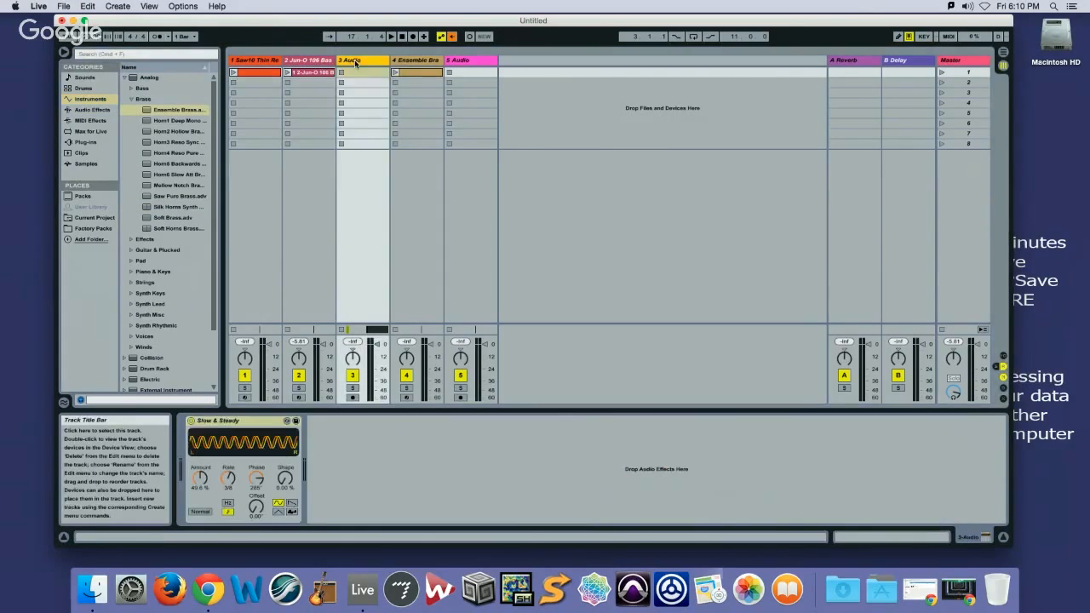
click(412, 61)
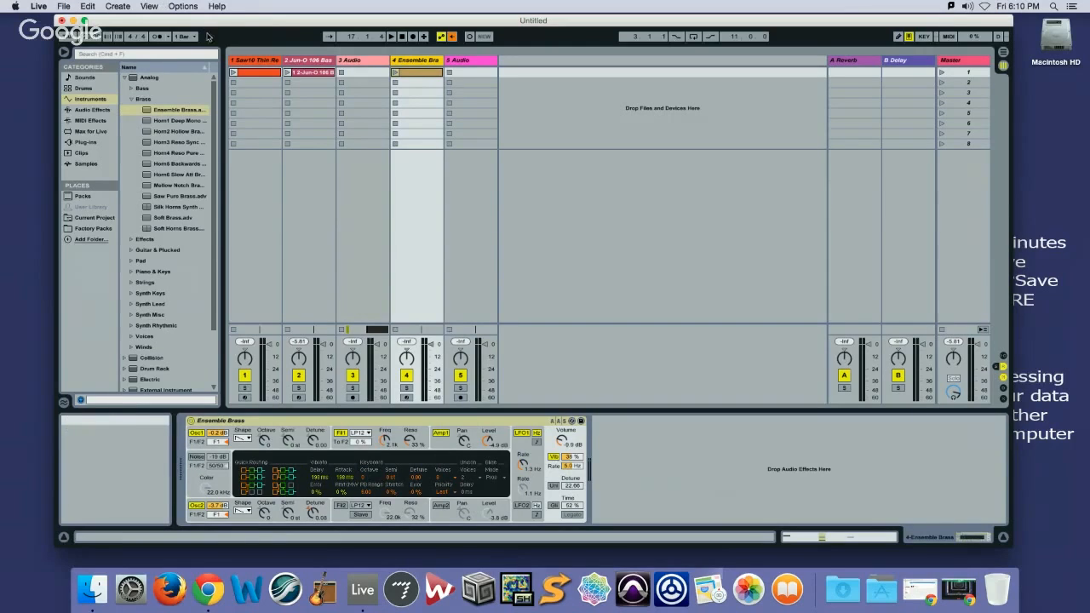
Switch back and forth between Arrangement View and Session View, ending in Arrangement View
click(1004, 53)
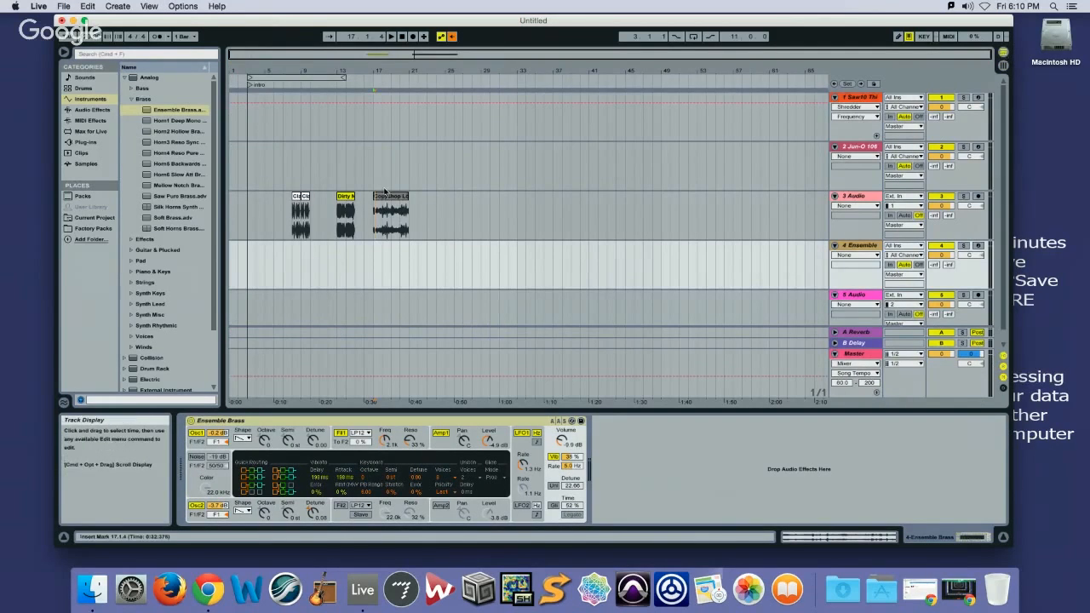
click(1004, 68)
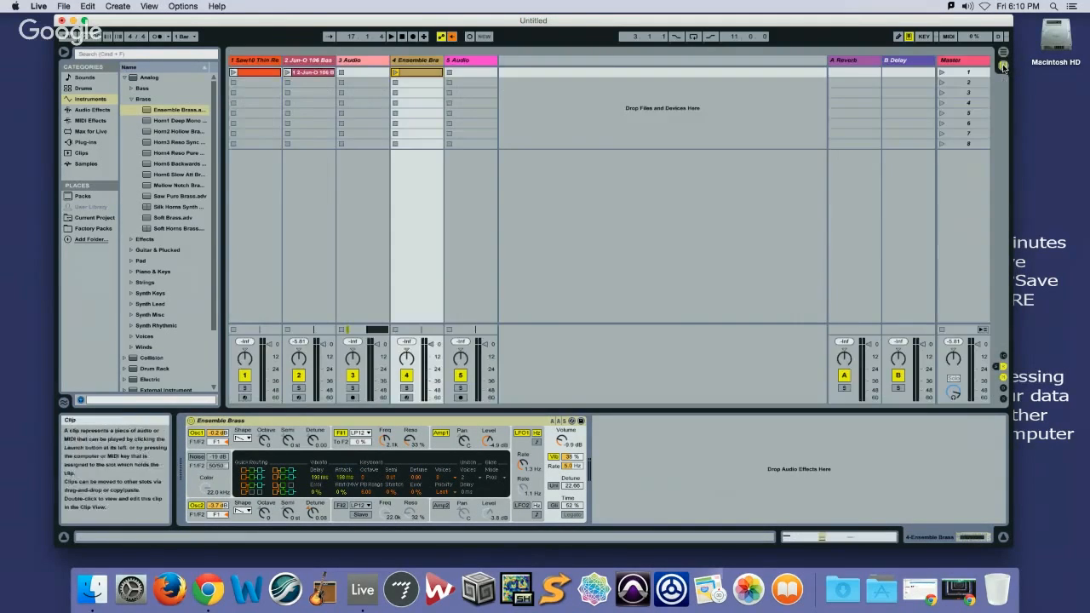
click(1004, 56)
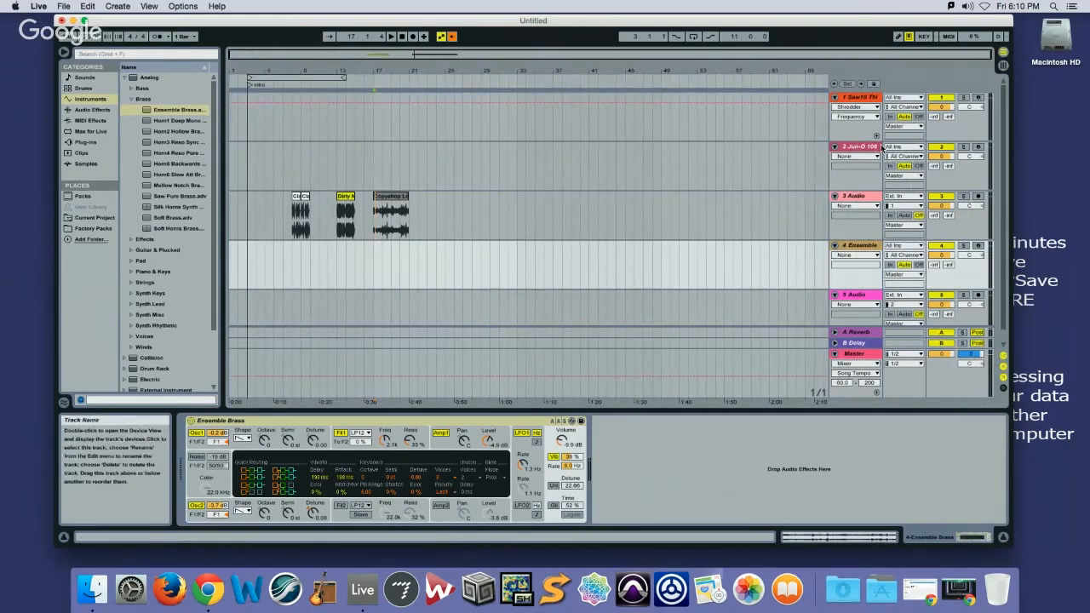
scroll(899, 156, up, 1)
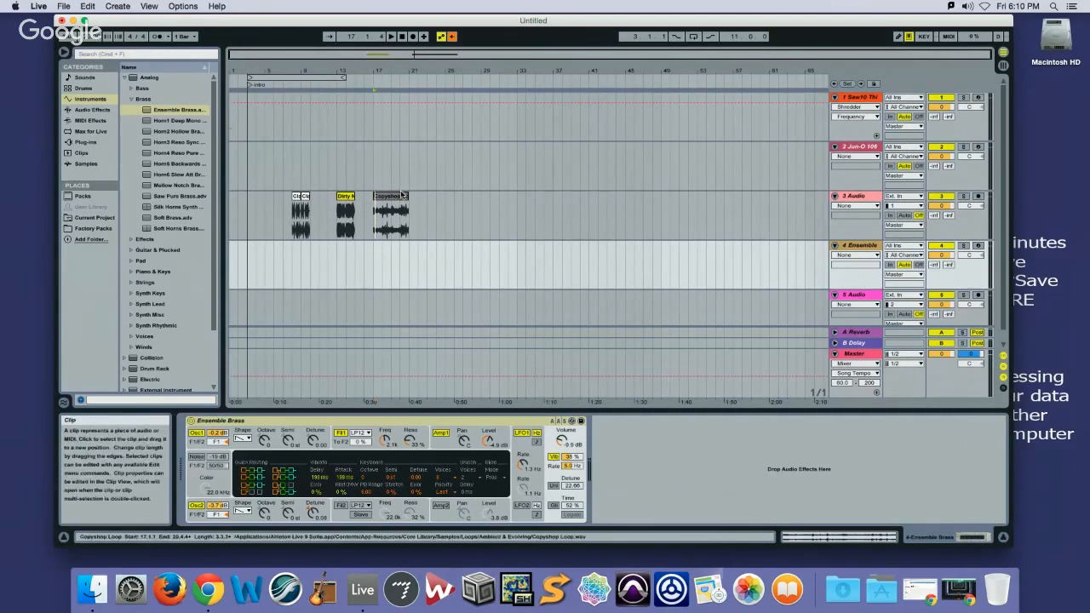
scroll(340, 187, down, 1)
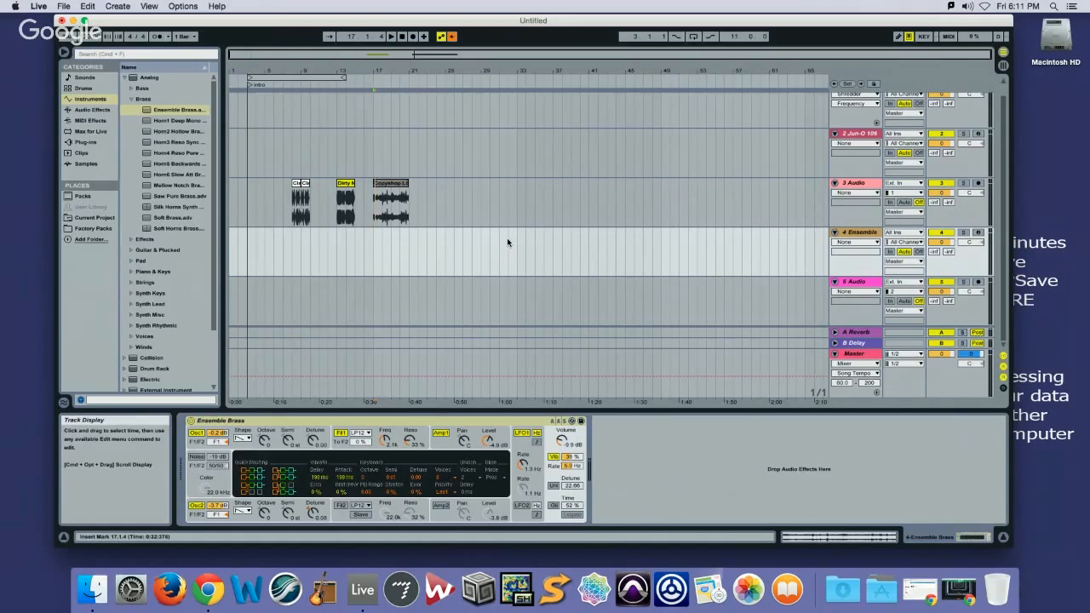
scroll(508, 235, up, 1)
scroll(508, 235, down, 1)
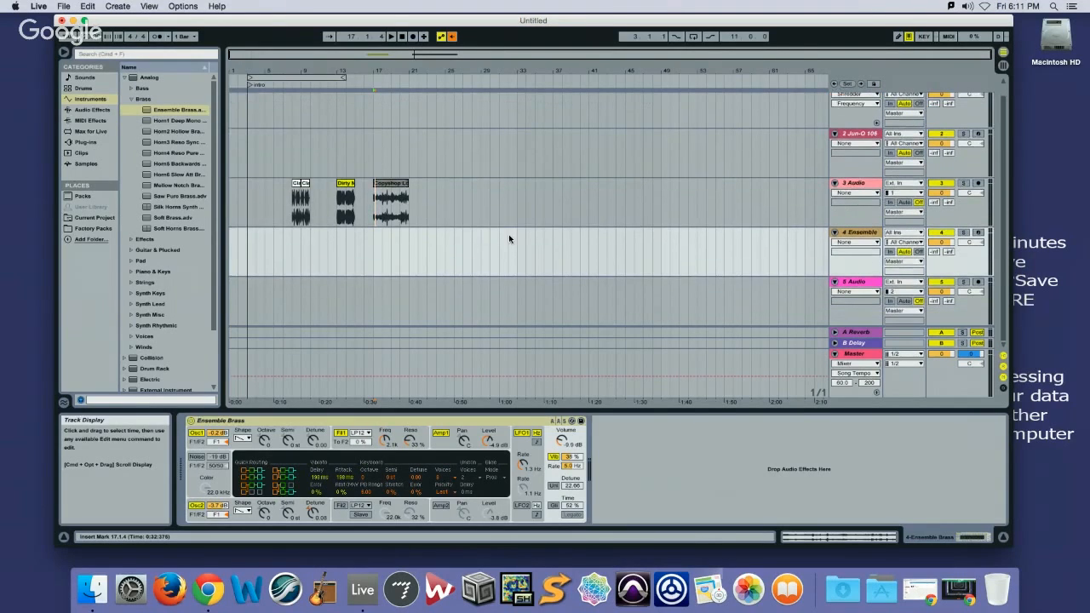